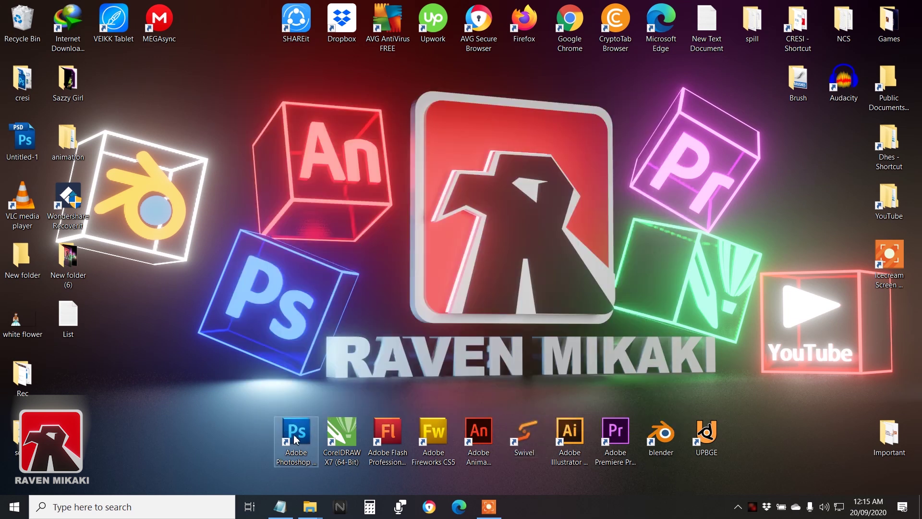
- Launch Adobe Photoshop CS5 from its desktop shortcut
double_click(294, 435)
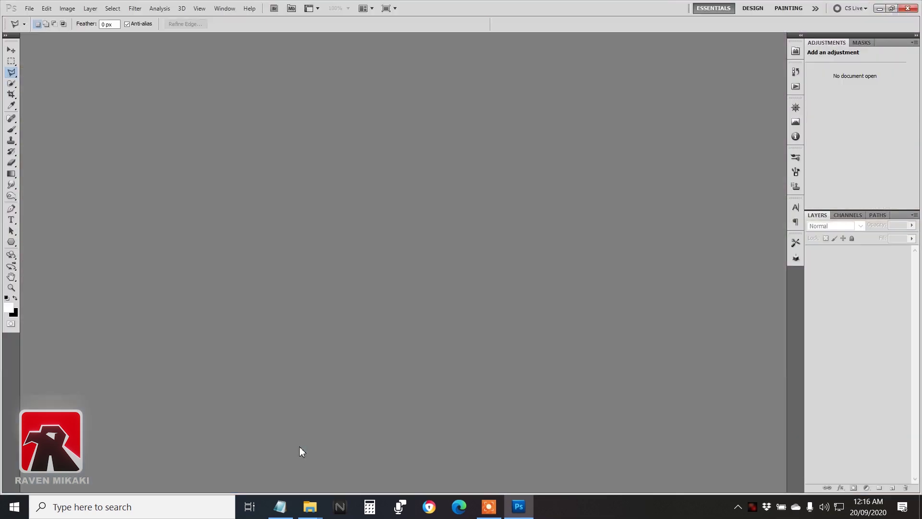
- Create a new U.S. Paper Letter document, 8.5 × 11 inches at 300 ppi
left_click(30, 8)
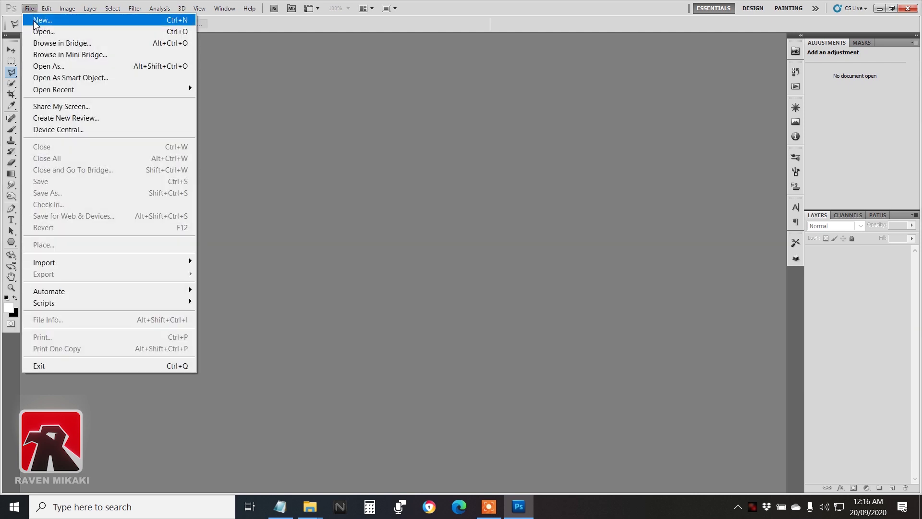
left_click(35, 20)
left_click(423, 205)
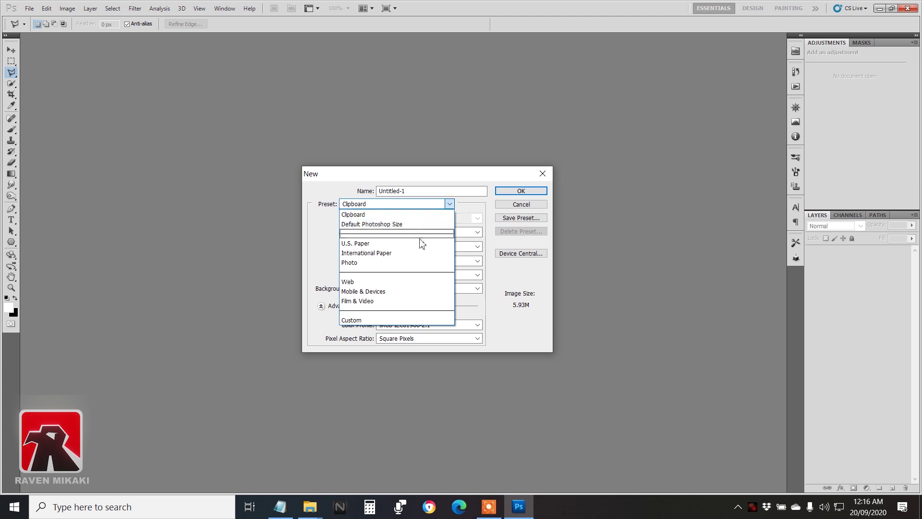
left_click(418, 244)
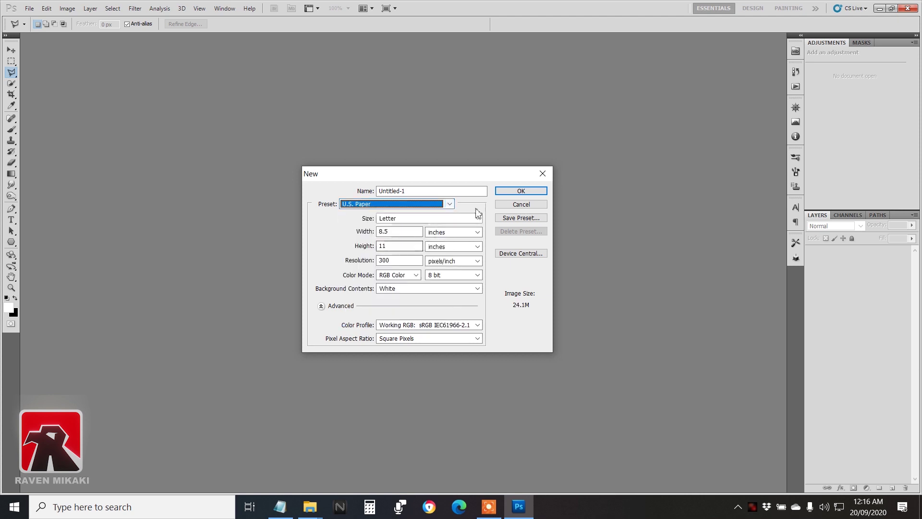
left_click(519, 195)
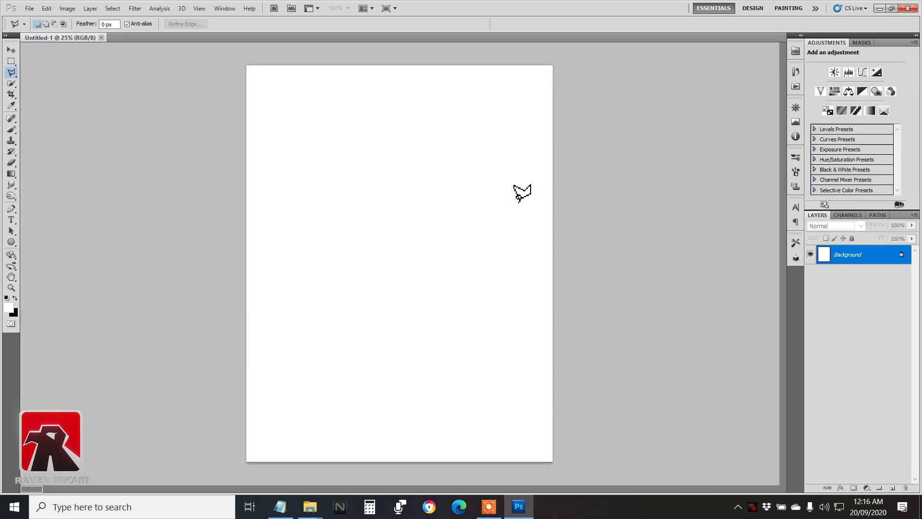
- Add the word 'RAVEN' near the upper left of the page in black
key("v")
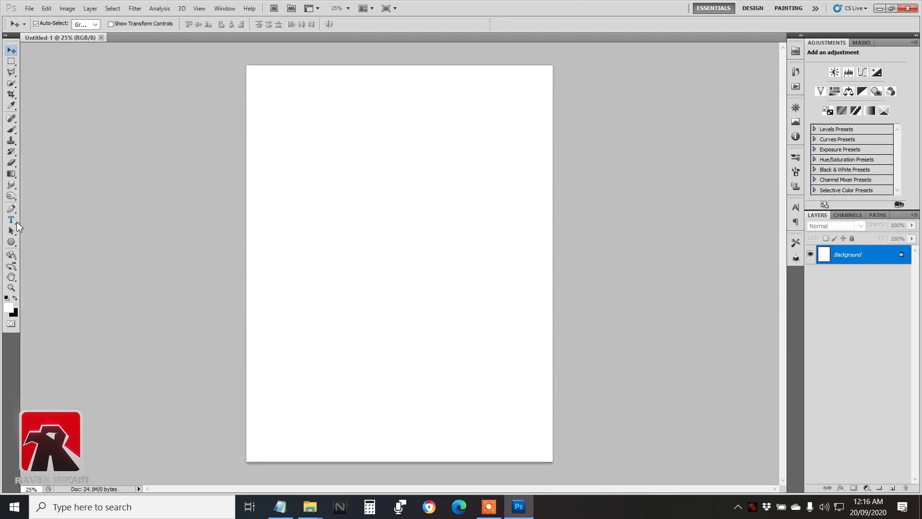
left_click(14, 224)
left_click(316, 181)
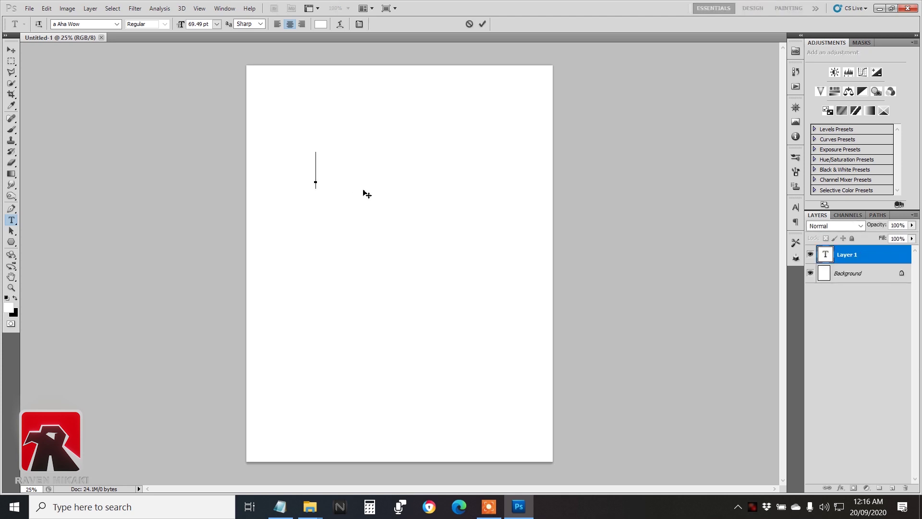
type("Ra")
left_click(830, 254)
double_click(830, 253)
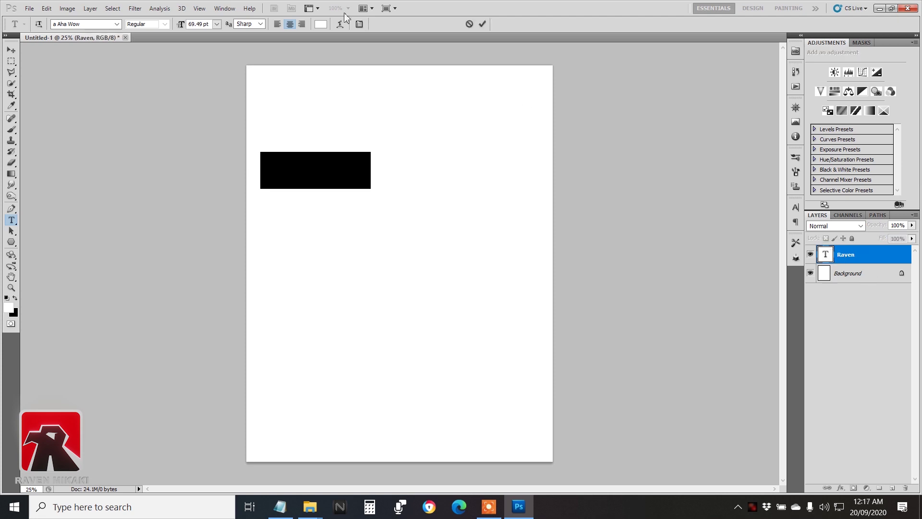
left_click(322, 26)
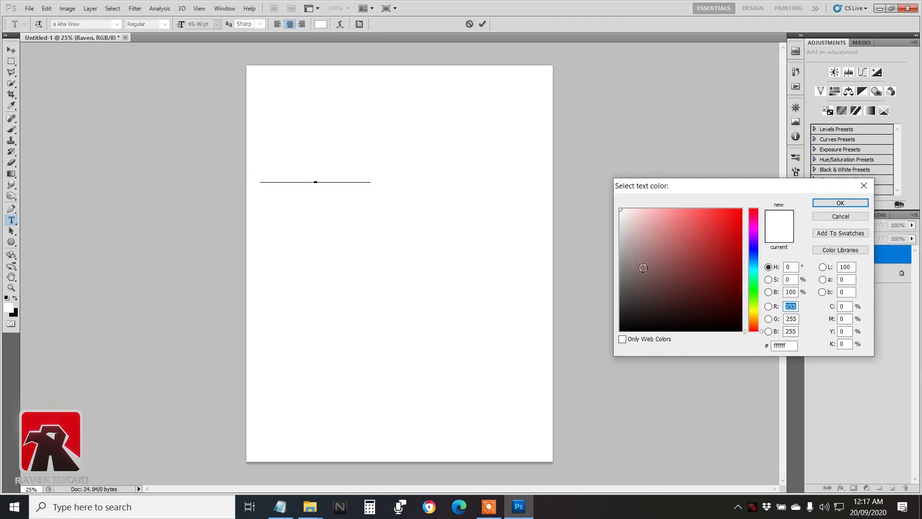
left_click_drag(643, 267, 579, 377)
left_click(845, 207)
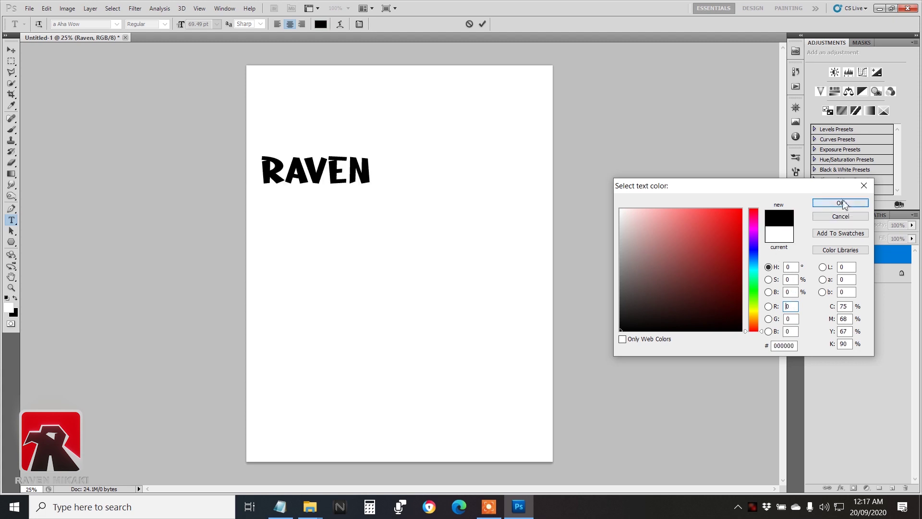
left_click(11, 50)
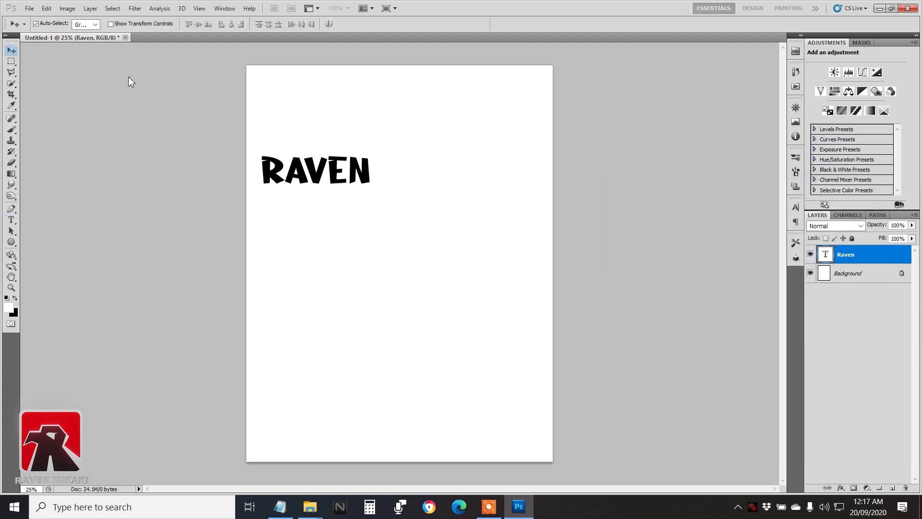
- Free-transform RAVEN to about 217% so it spans the page width near the top
left_click_drag(364, 179, 446, 226)
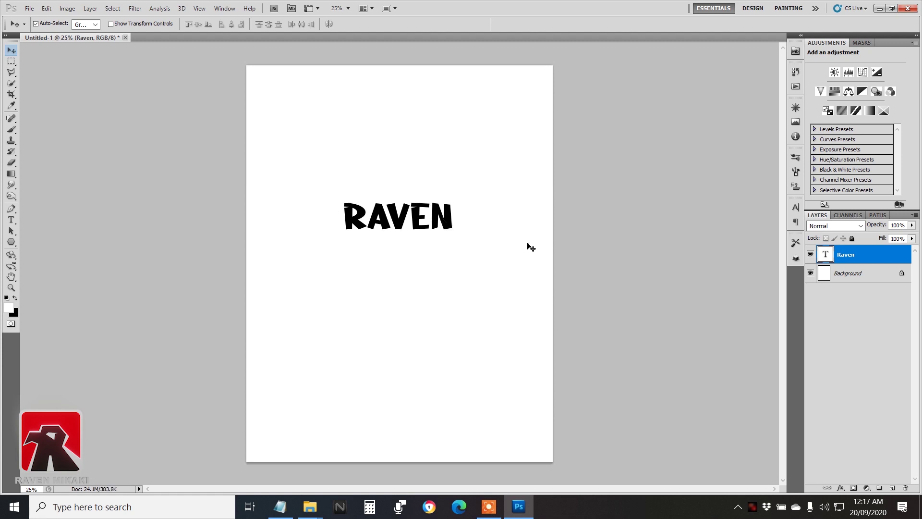
key("ctrl+t")
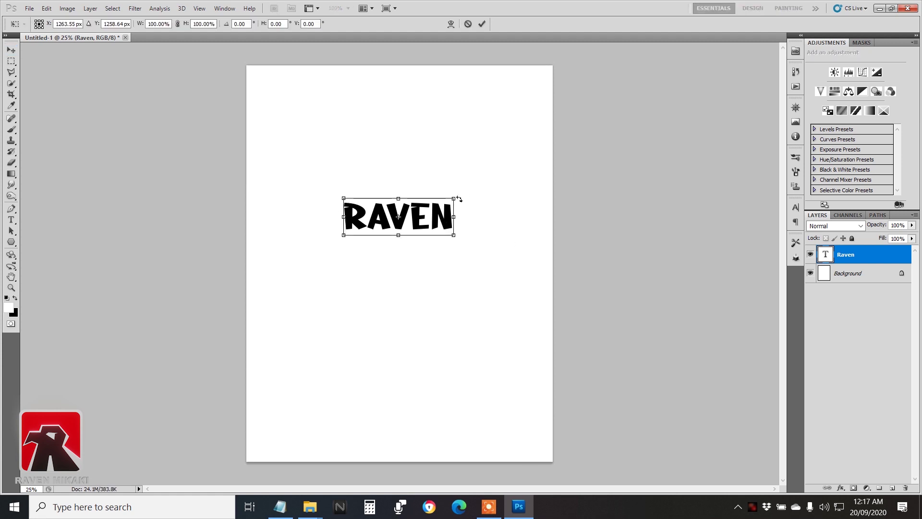
left_click_drag(457, 199, 727, 107)
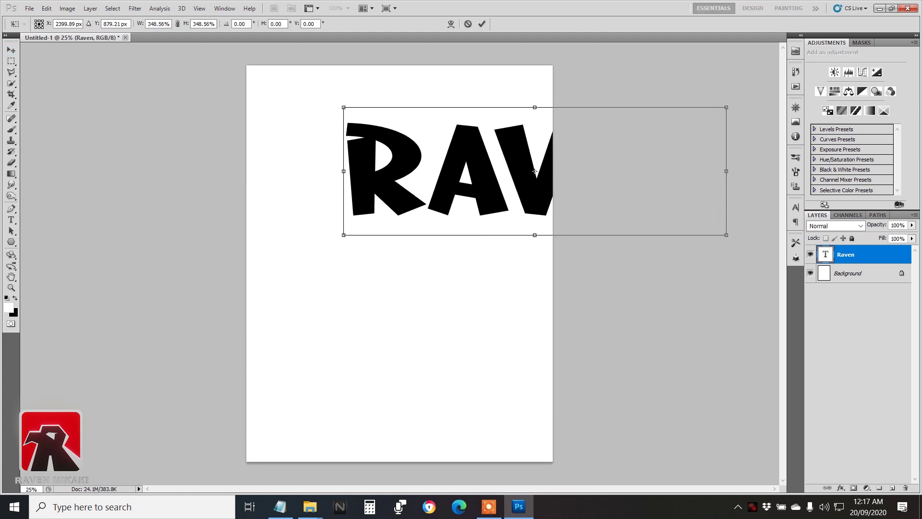
left_click_drag(540, 209, 426, 206)
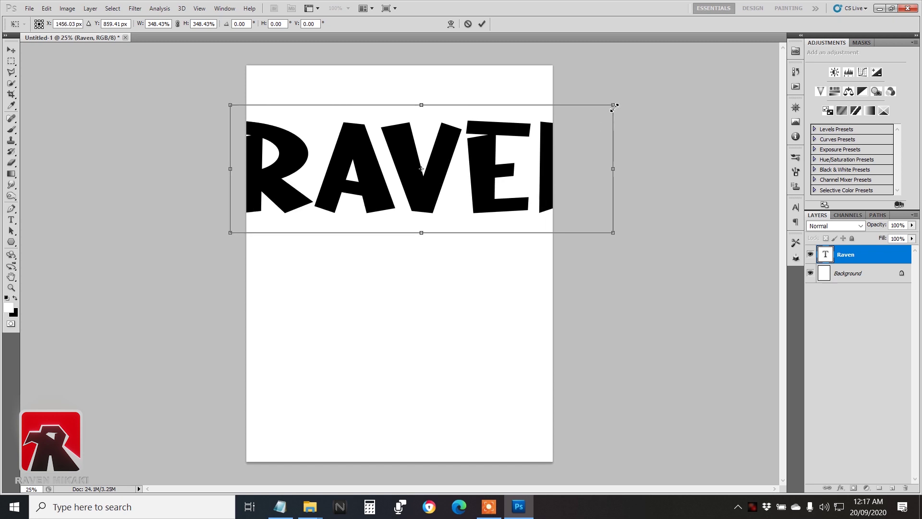
left_click_drag(613, 105, 512, 178)
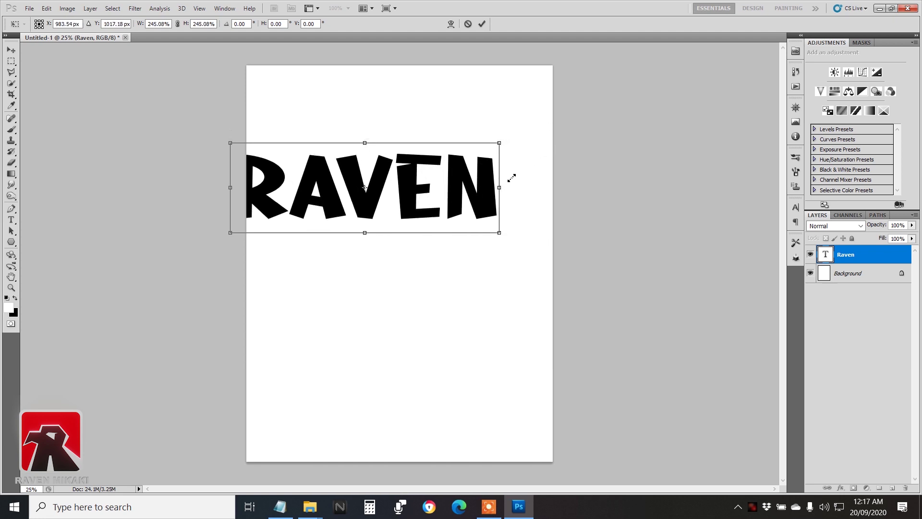
left_click_drag(473, 201, 504, 196)
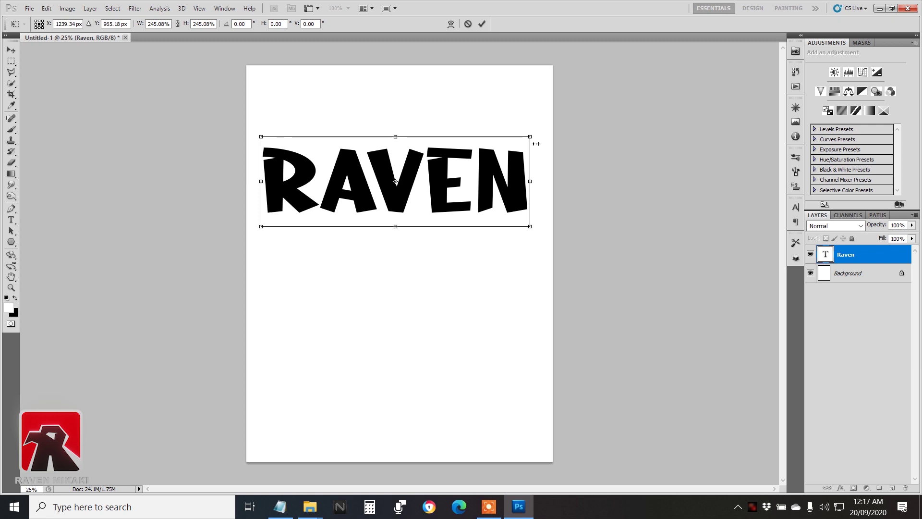
mouse_move(533, 139)
left_mouse_down()
mouse_move(464, 151)
mouse_move(519, 154)
mouse_move(500, 164)
left_mouse_up()
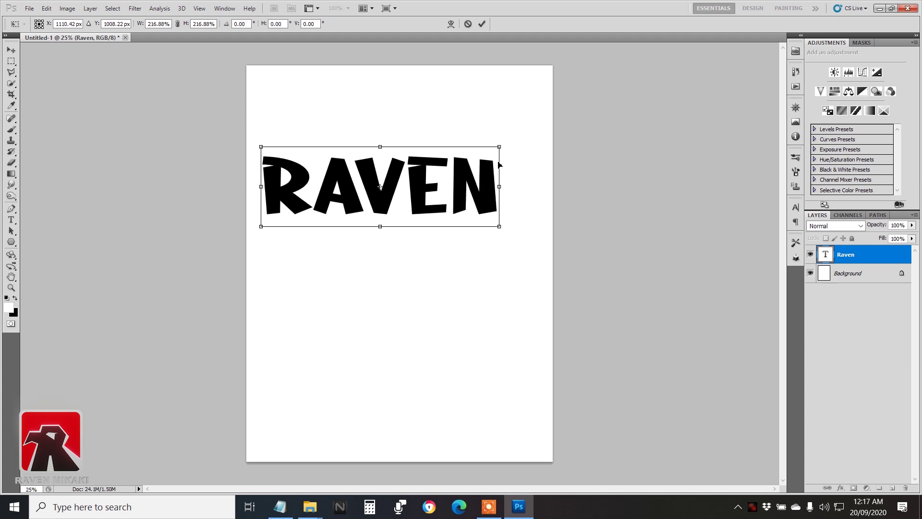
left_click(482, 24)
- Add a Stroke effect to the Raven layer's style settings
left_click_drag(421, 181, 443, 188)
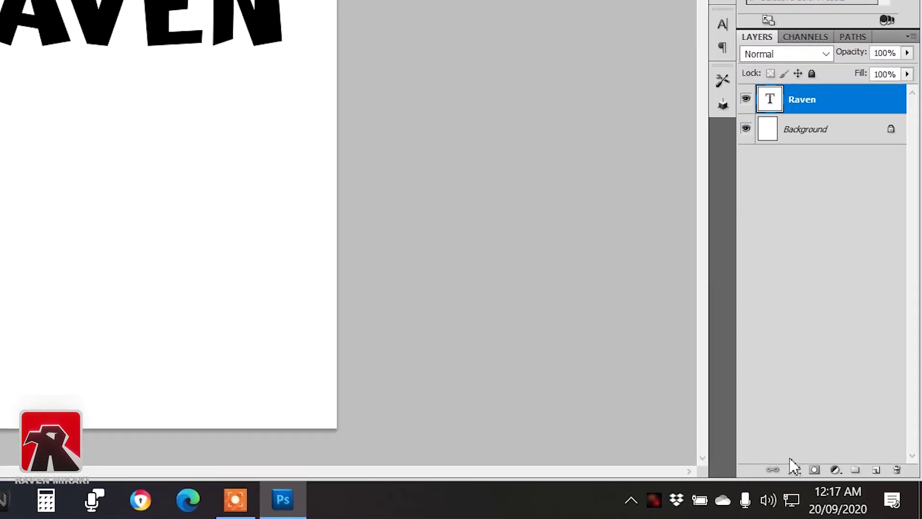
left_click(787, 468)
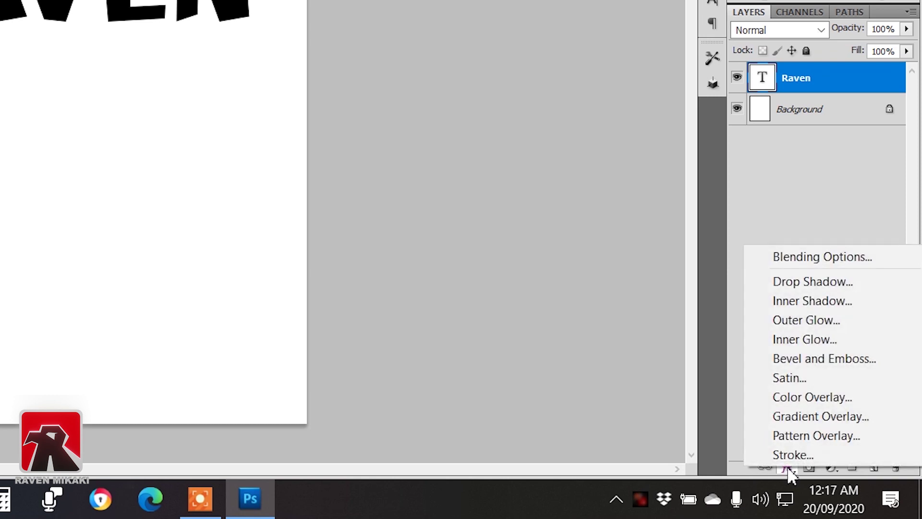
left_click(844, 264)
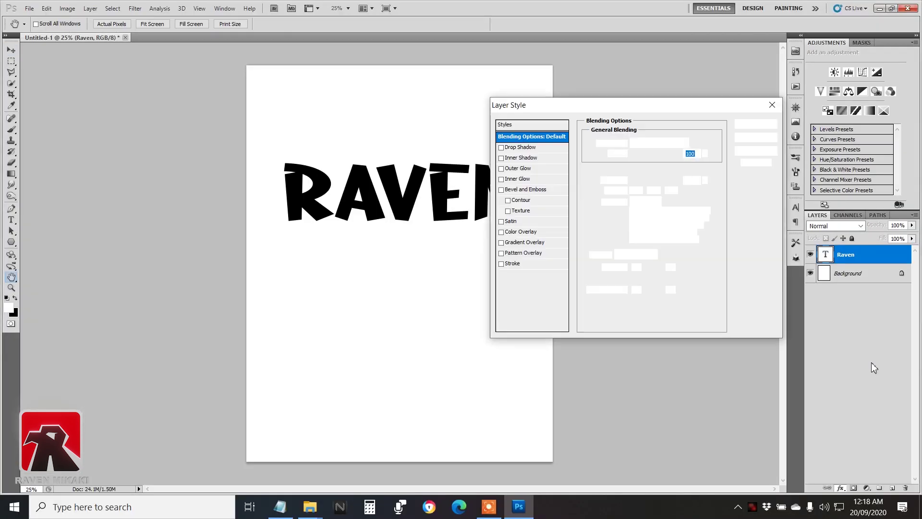
left_click(772, 105)
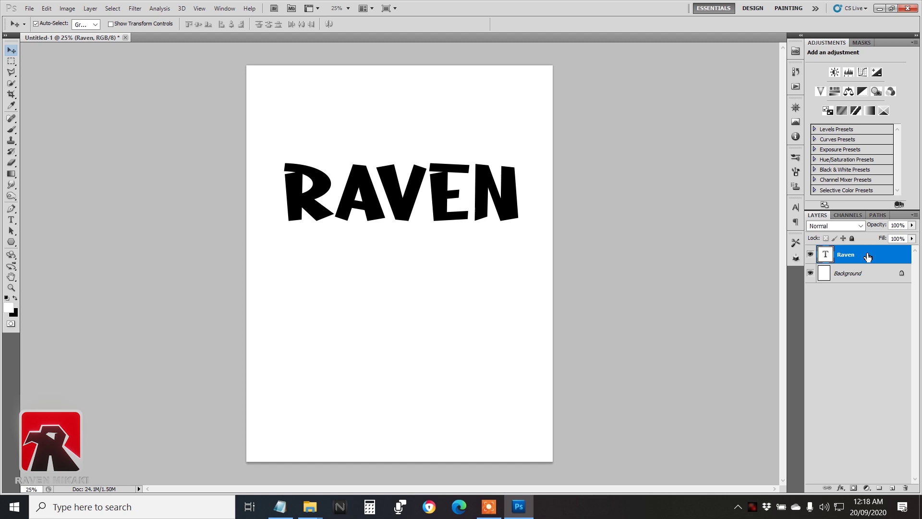
double_click(867, 257)
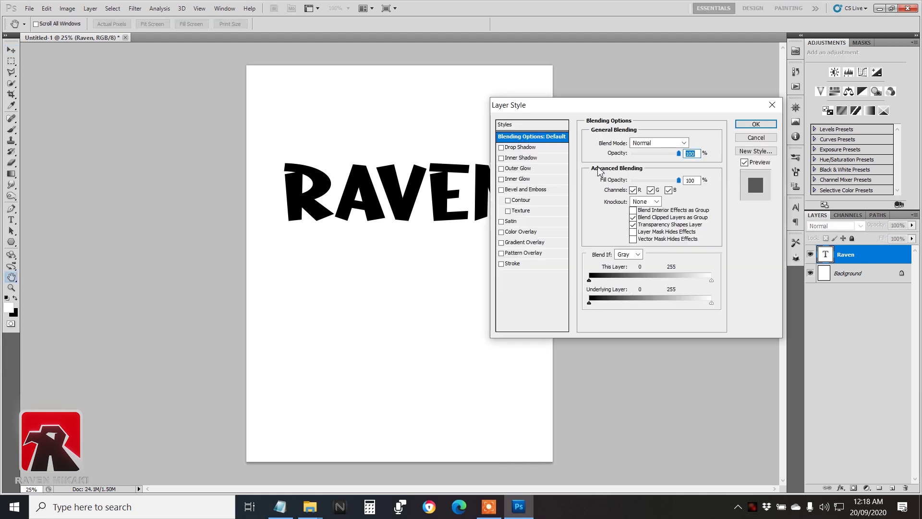
left_click(509, 267)
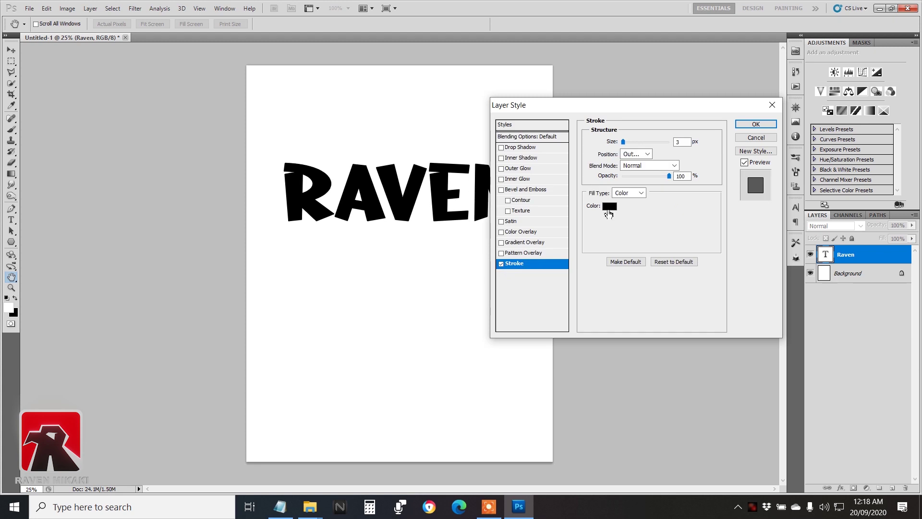
- Make the RAVEN stroke bright blue, about 59 px, then begin thinning it
left_click_drag(623, 142, 636, 143)
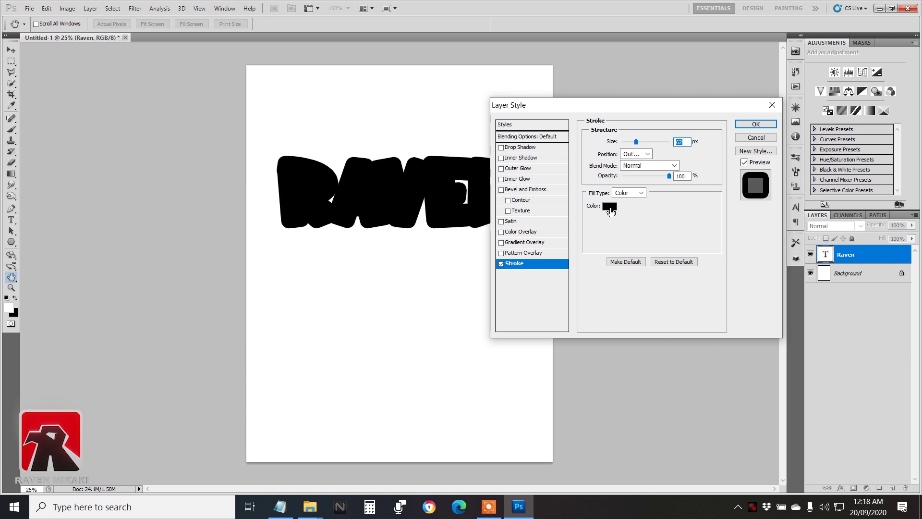
left_click(609, 207)
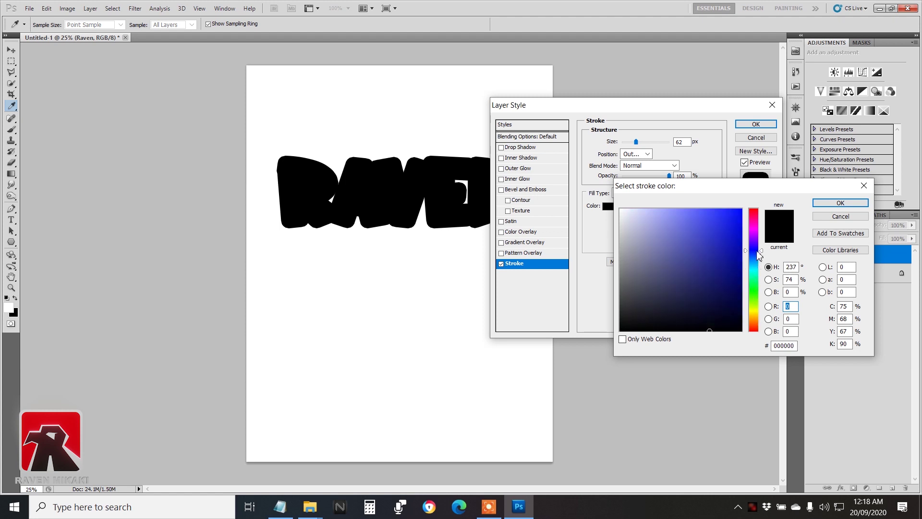
left_click(739, 219)
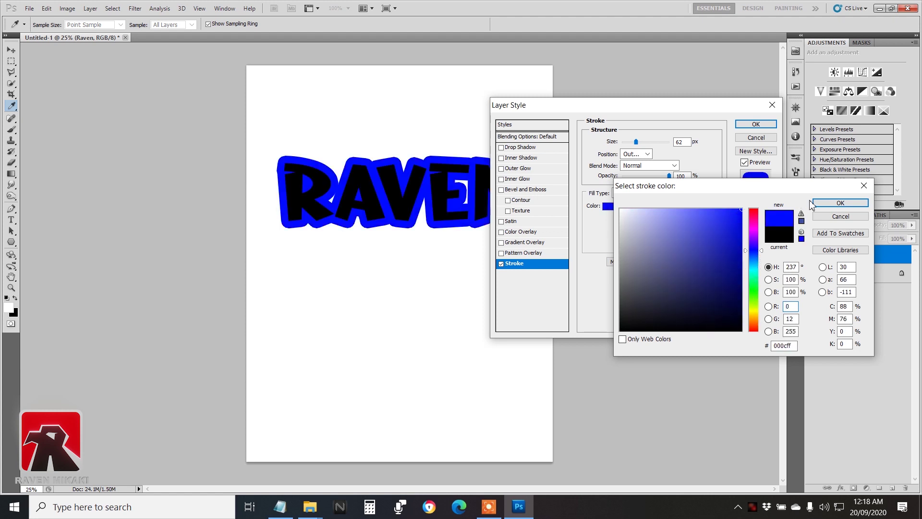
left_click(824, 203)
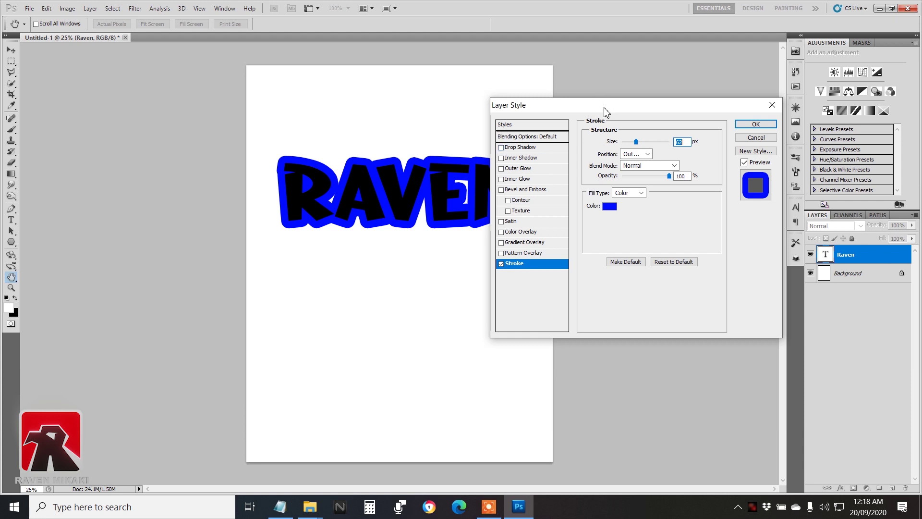
left_click_drag(605, 113, 694, 123)
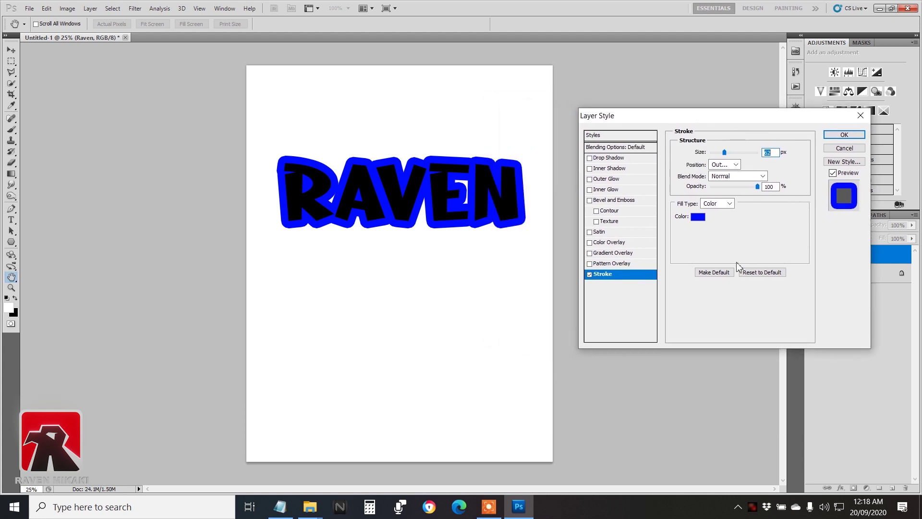
left_click_drag(724, 153, 718, 153)
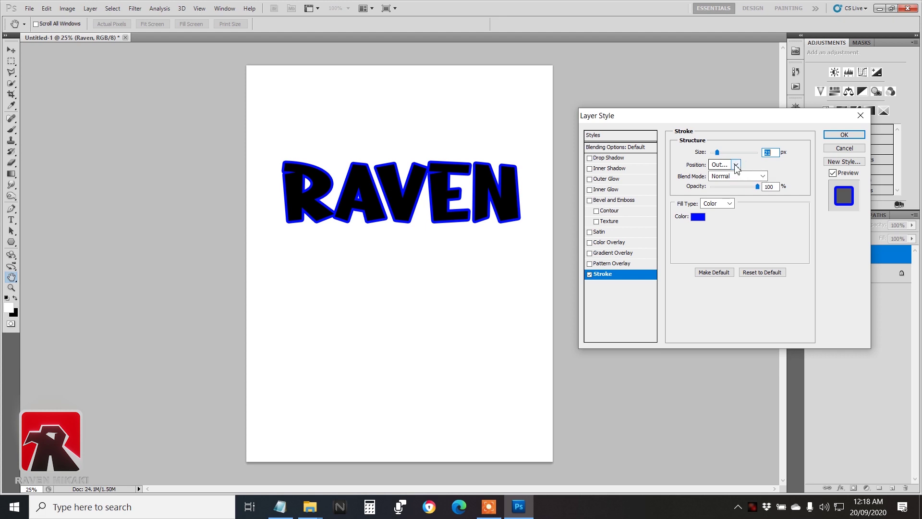
- Try the stroke Inside, then apply the 21 px blue stroke positioned Outside
left_click(736, 166)
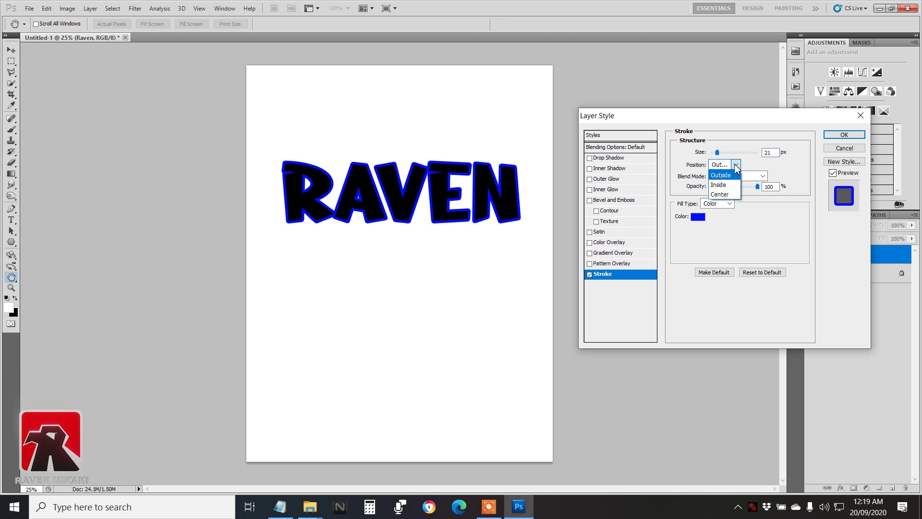
left_click(724, 187)
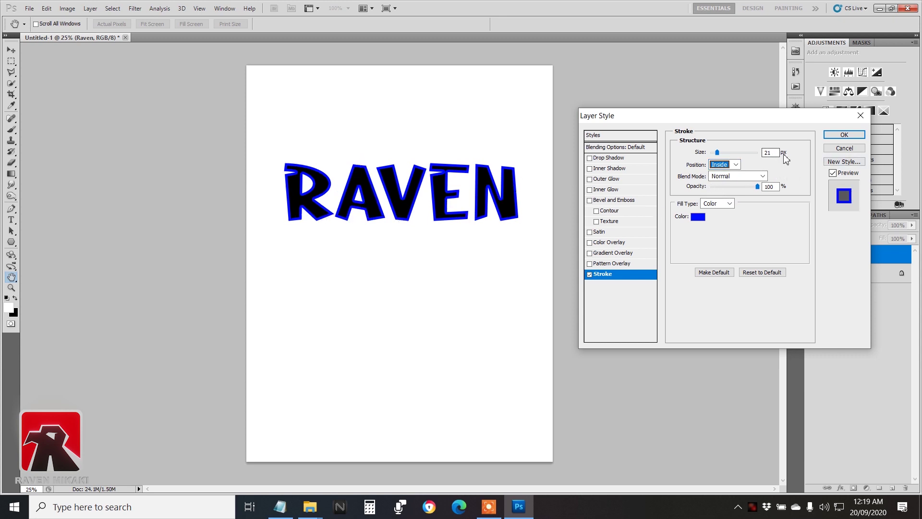
left_click(735, 164)
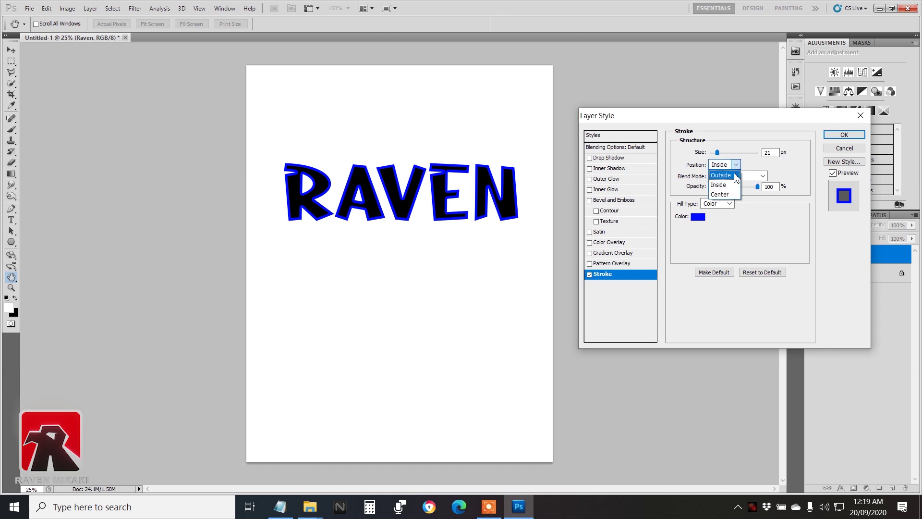
left_click(735, 176)
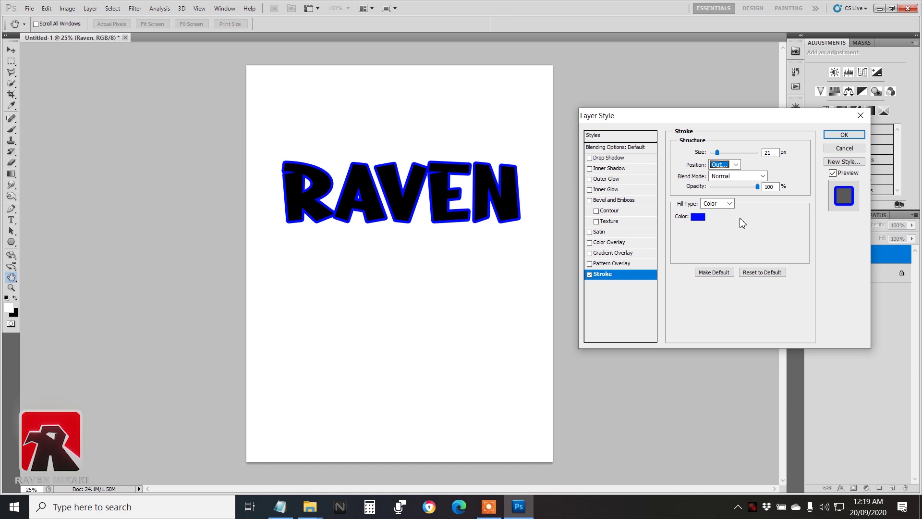
left_click(844, 135)
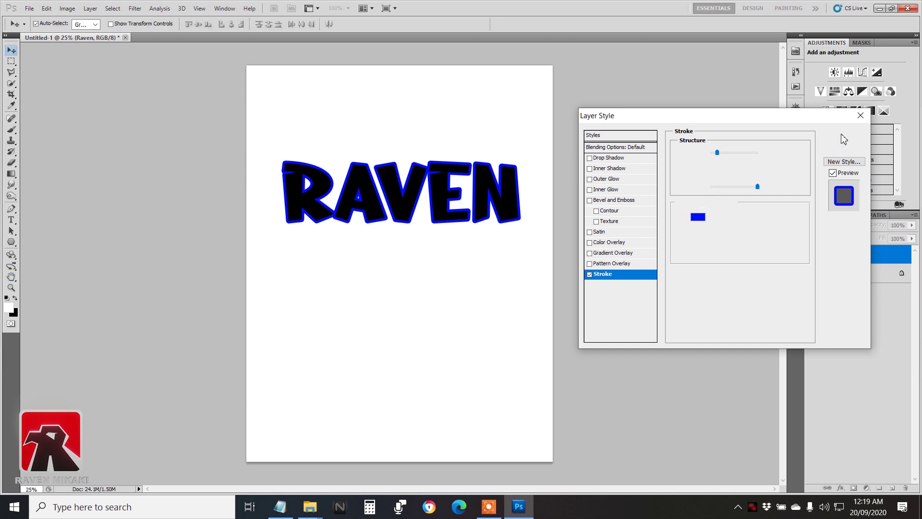
left_click(741, 89)
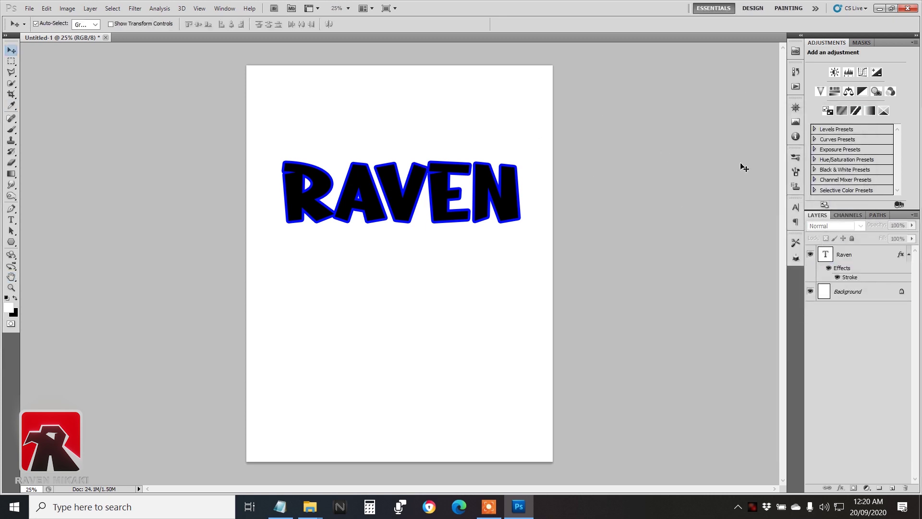
left_click(879, 9)
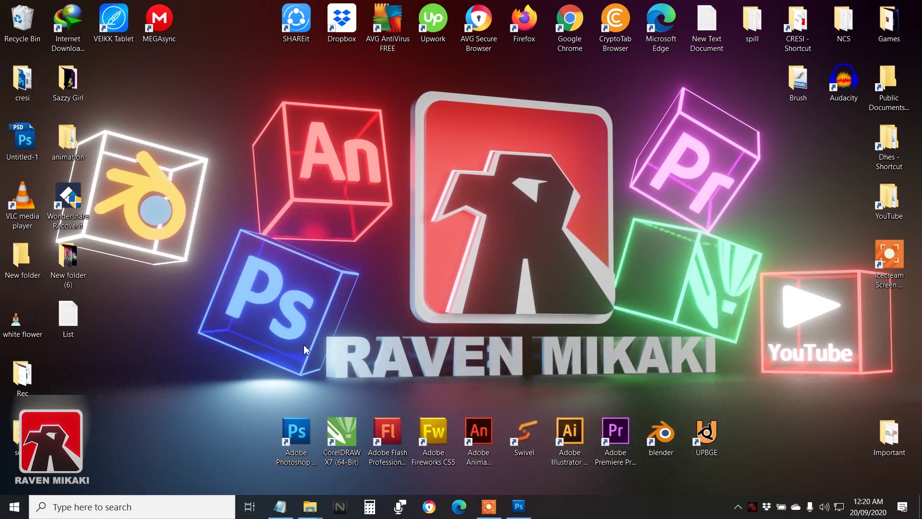
- Drag the boy photo from File Explorer's Image folder into Photoshop
left_click(310, 507)
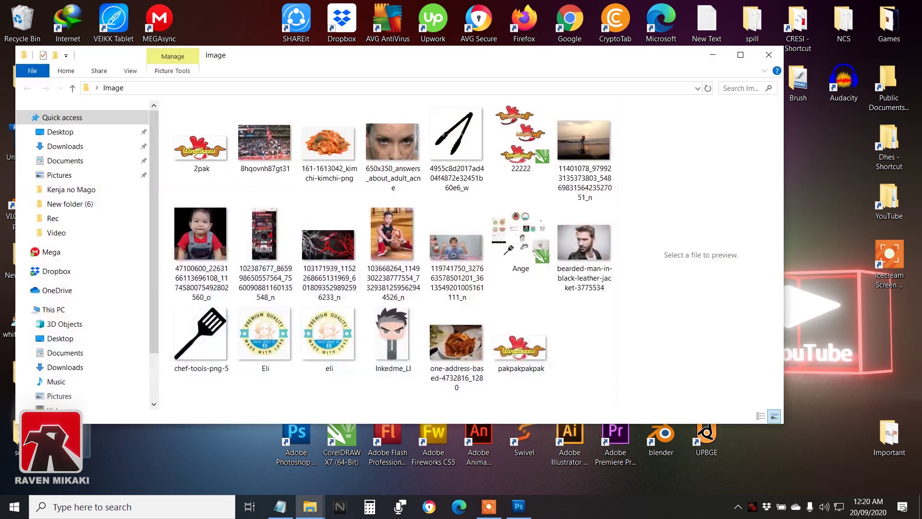
mouse_move(459, 250)
left_mouse_down()
mouse_move(526, 475)
mouse_move(459, 370)
mouse_move(319, 38)
left_mouse_up()
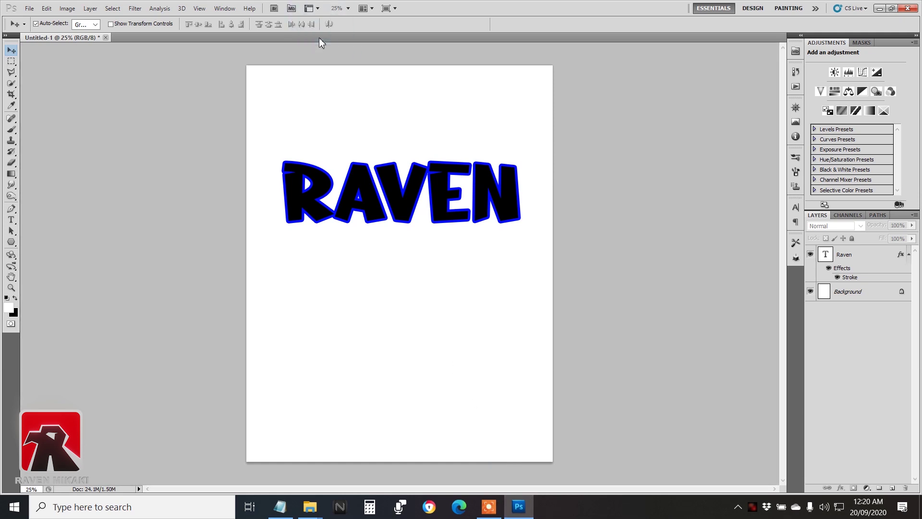
- Quick-select the boy's shirt, head, forearms and fingers, removing wall gaps by his head and neck
left_click(8, 88)
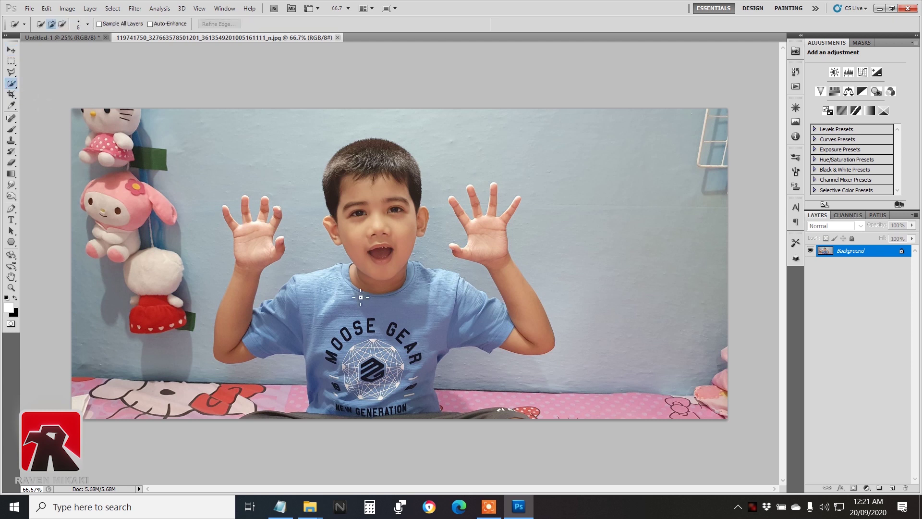
mouse_move(349, 403)
left_mouse_down()
mouse_move(345, 351)
mouse_move(423, 362)
mouse_move(374, 304)
left_mouse_up()
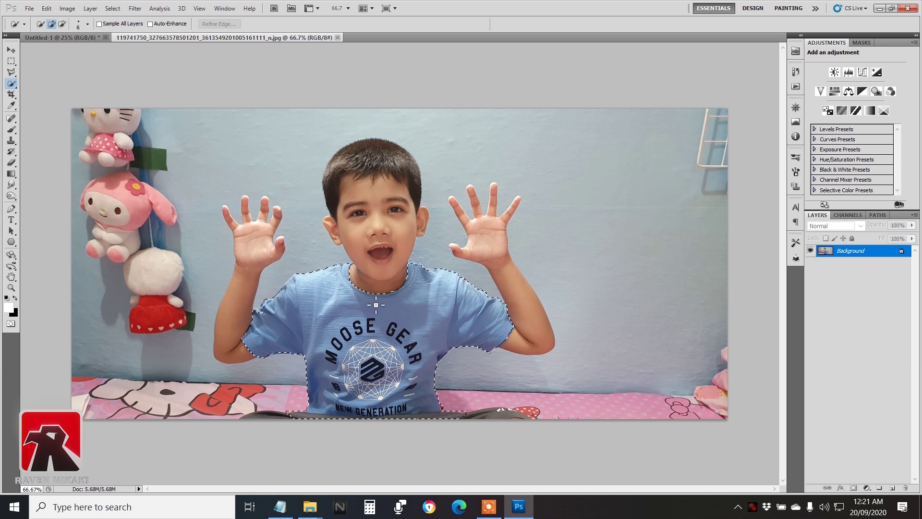
left_click_drag(374, 305, 373, 221)
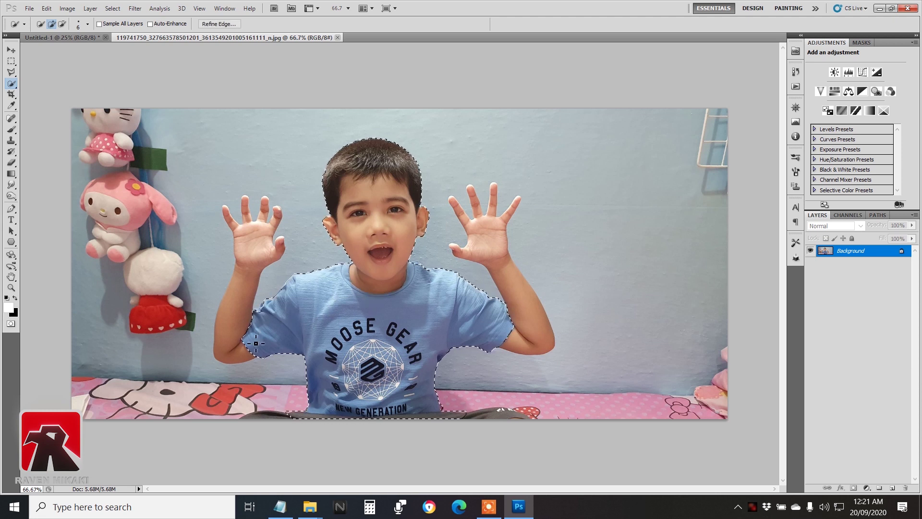
mouse_move(258, 343)
left_mouse_down()
mouse_move(244, 283)
mouse_move(256, 242)
left_mouse_up()
mouse_move(516, 323)
left_mouse_down()
mouse_move(523, 294)
mouse_move(494, 247)
mouse_move(478, 247)
mouse_move(476, 228)
mouse_move(454, 203)
mouse_move(471, 198)
mouse_move(478, 212)
mouse_move(511, 216)
left_mouse_up()
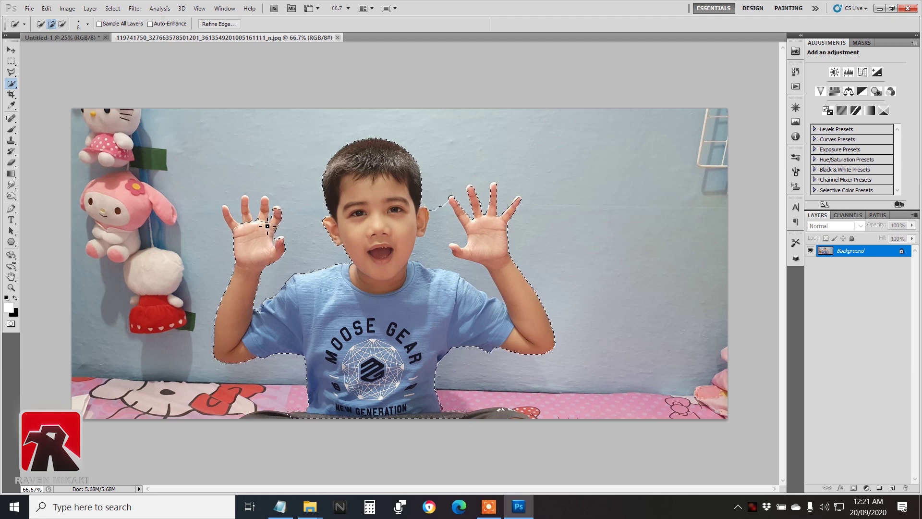
left_click_drag(270, 212, 252, 219)
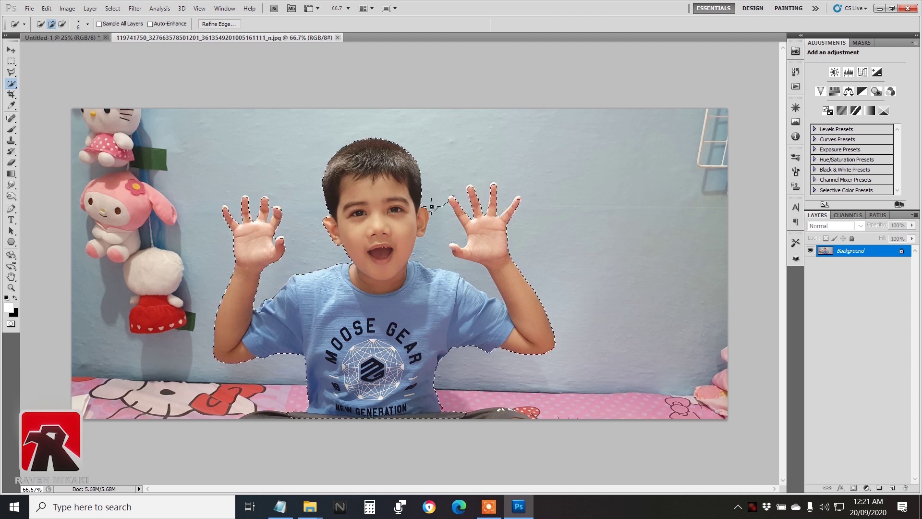
left_click_drag(445, 200, 445, 251)
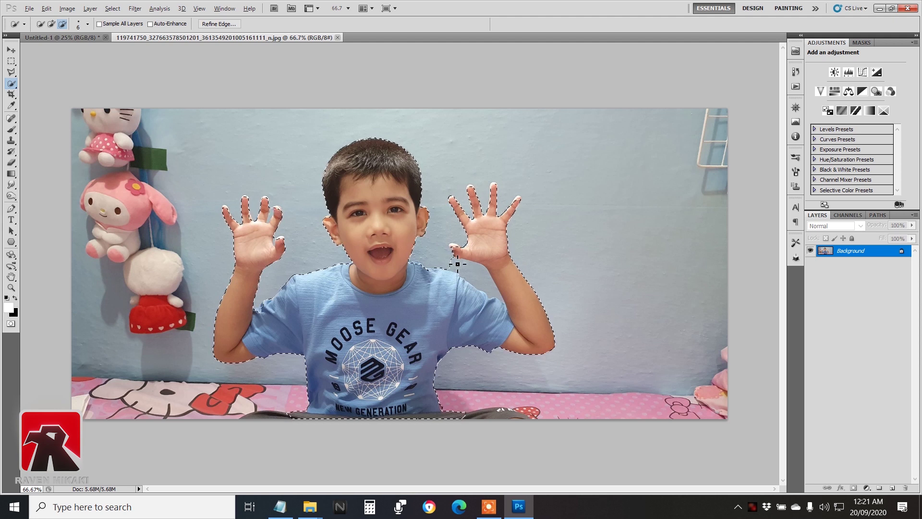
left_click_drag(445, 251, 478, 278)
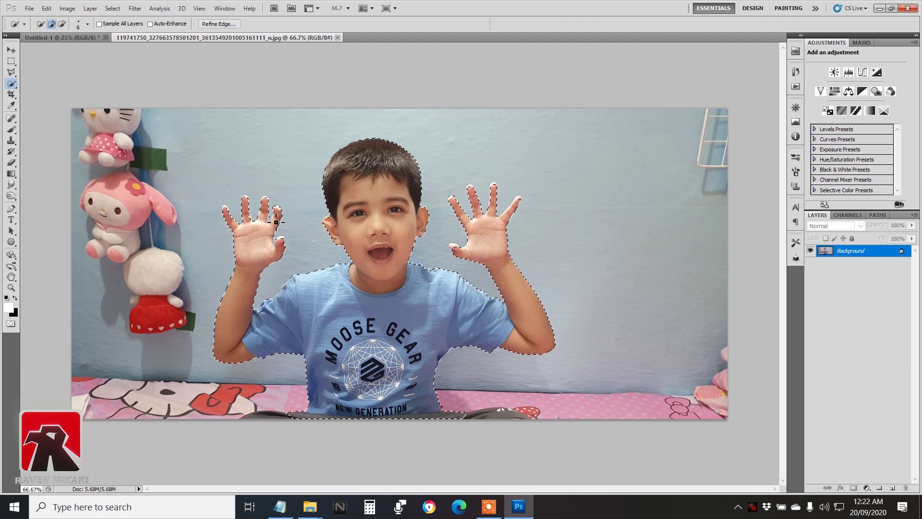
key("alt")
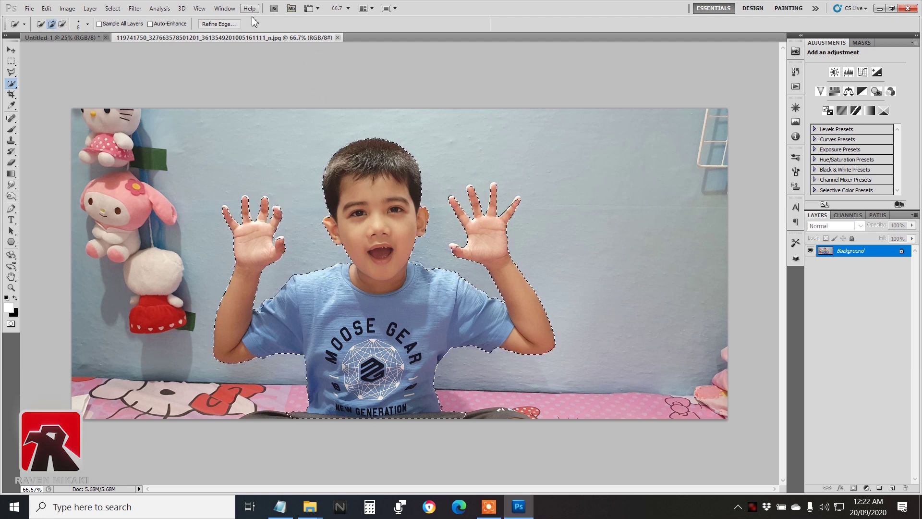
- Refine the boy selection's edge and output it to a new layer
left_click(219, 25)
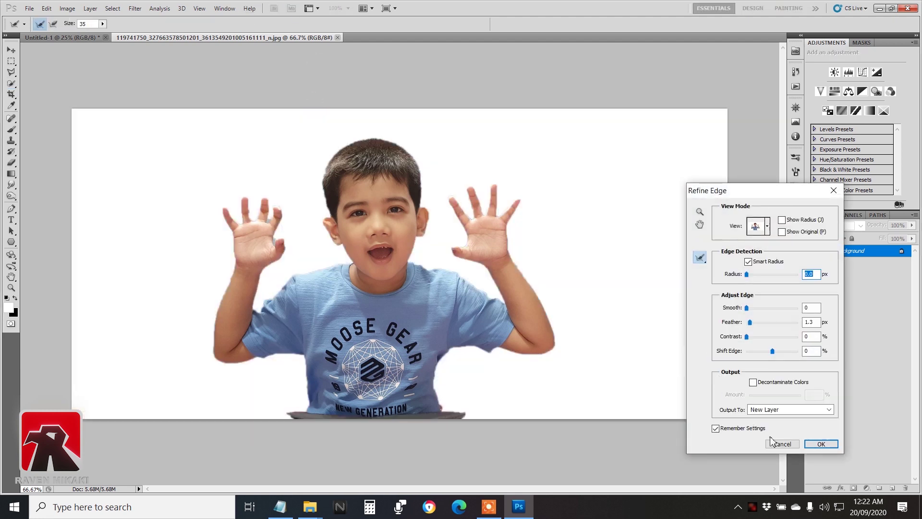
left_click(821, 445)
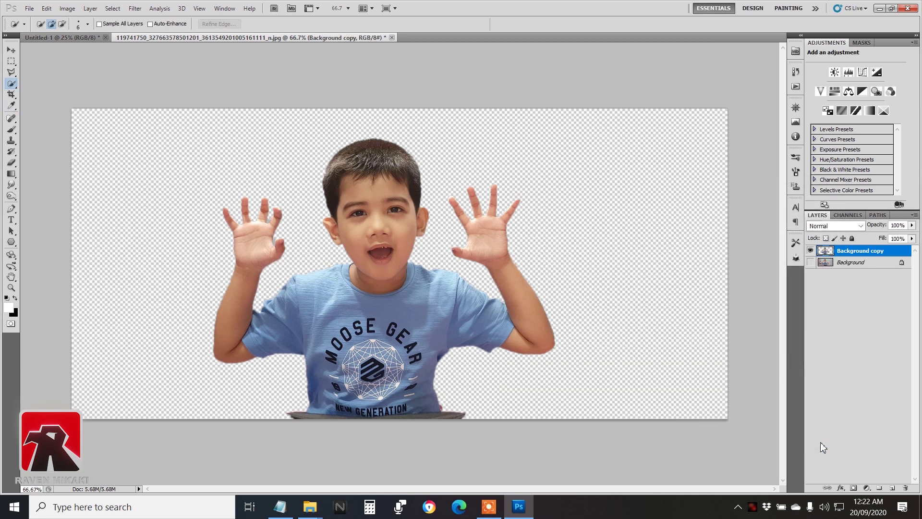
left_click(11, 52)
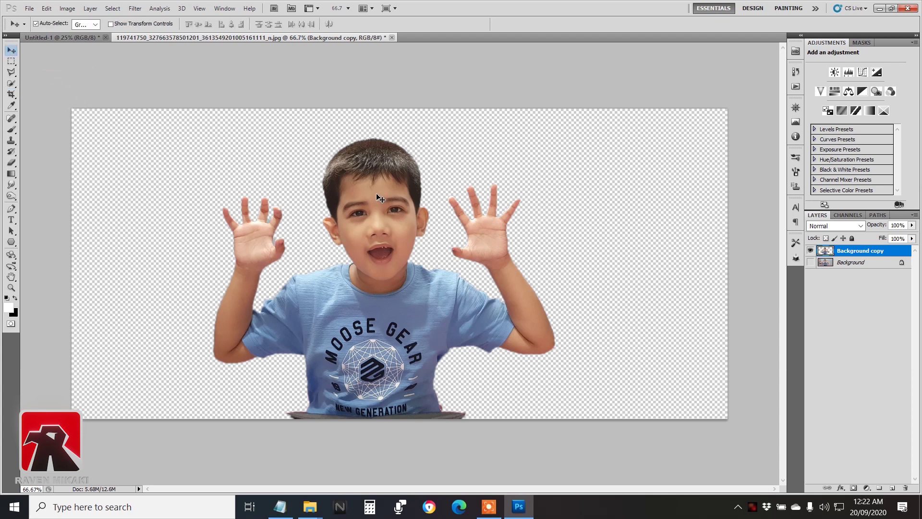
- Move the cut-out boy into the RAVEN poster and enlarge him to about 203% beneath the title
mouse_move(379, 198)
left_mouse_down()
mouse_move(265, 118)
mouse_move(114, 41)
mouse_move(411, 393)
left_mouse_up()
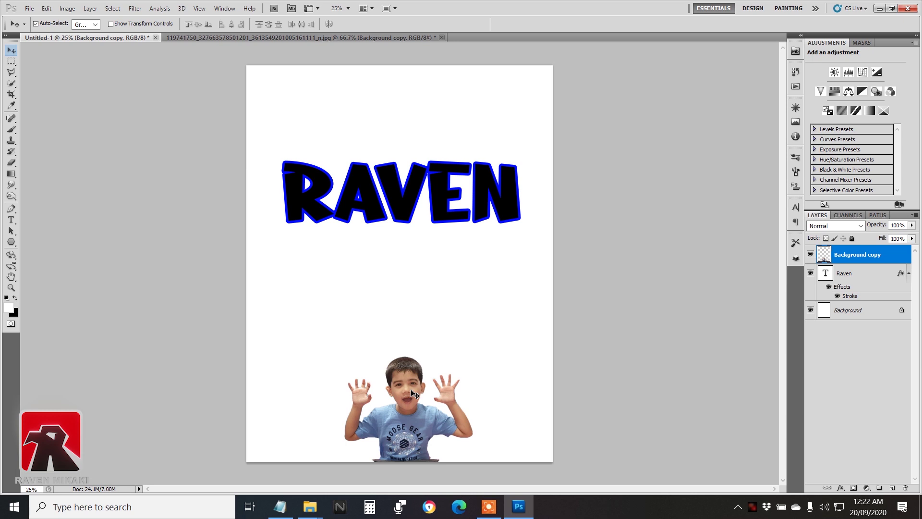
key("ctrl+t")
left_click_drag(474, 356, 547, 231)
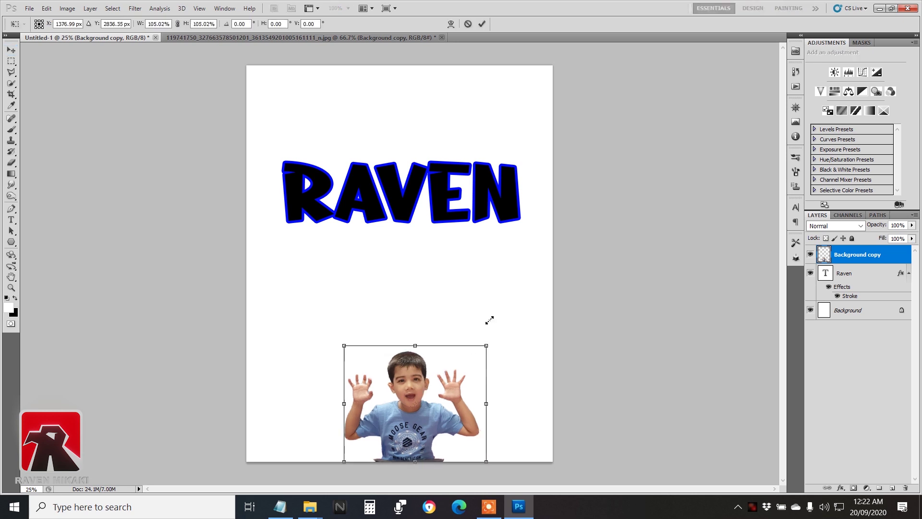
left_click_drag(479, 323, 405, 323)
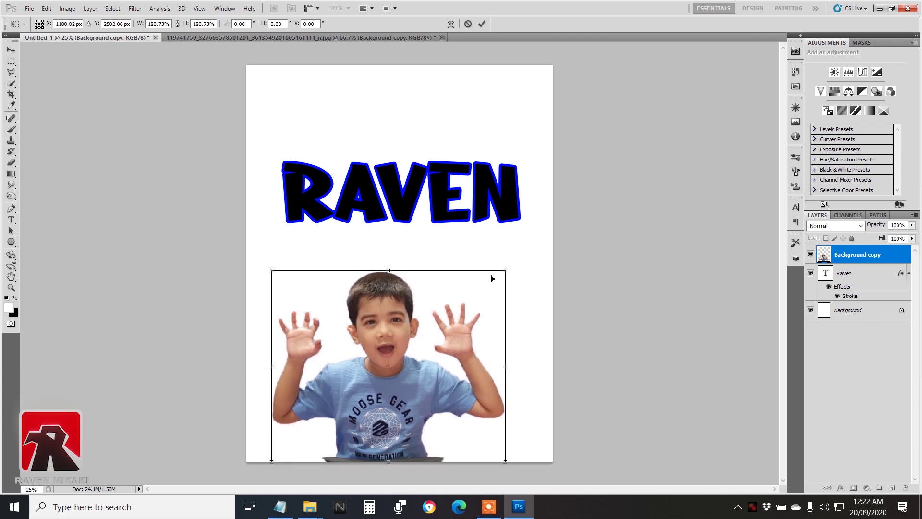
left_click_drag(506, 271, 534, 245)
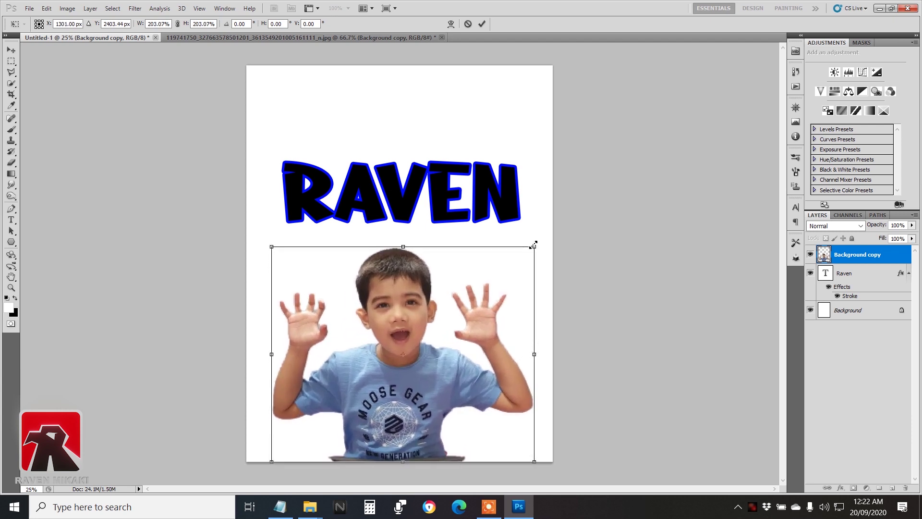
left_click(482, 23)
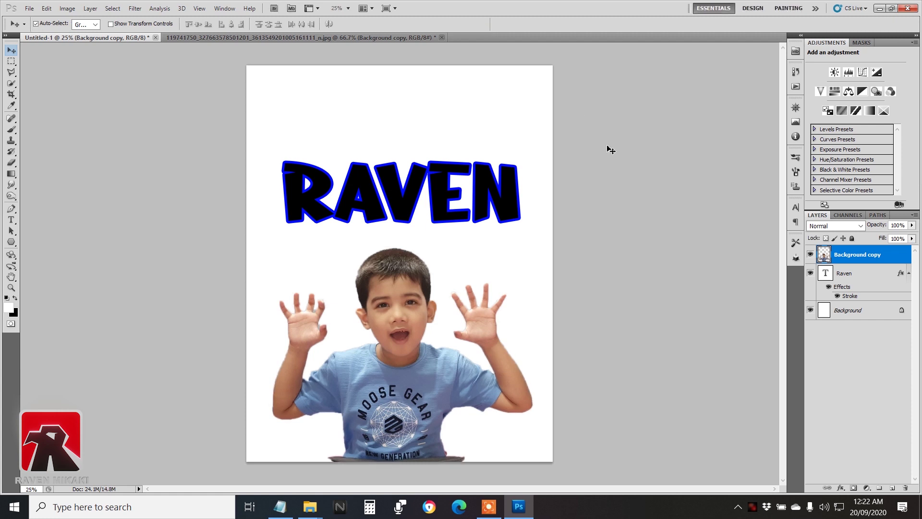
double_click(889, 258)
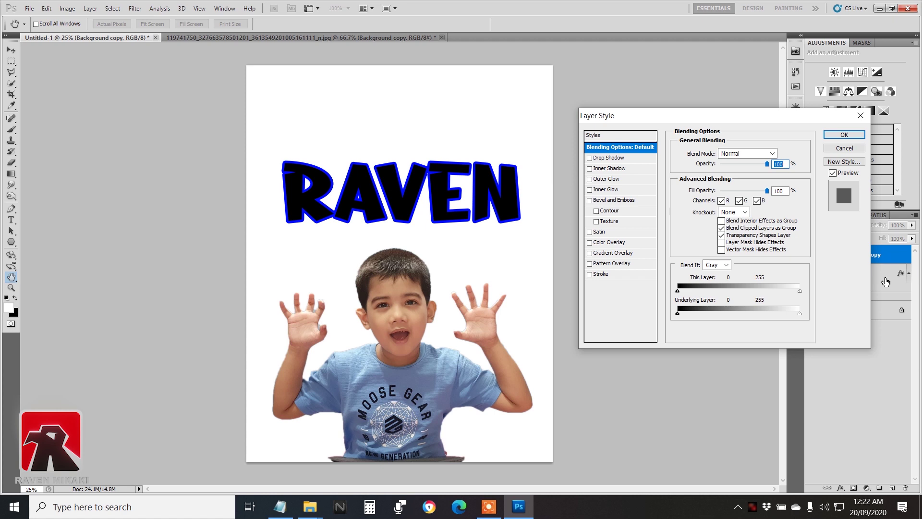
- Dismiss the open style dialog and enable a Stroke effect on the boy photo layer
left_click(862, 121)
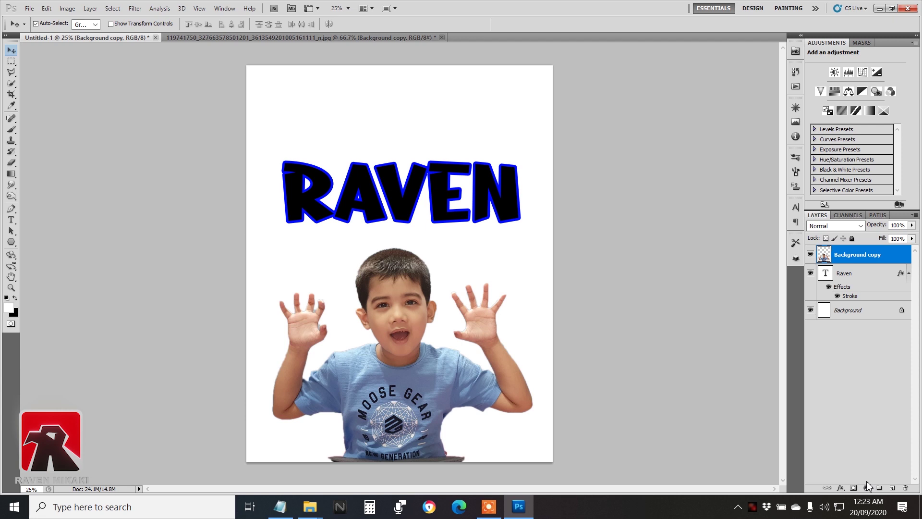
left_click(840, 489)
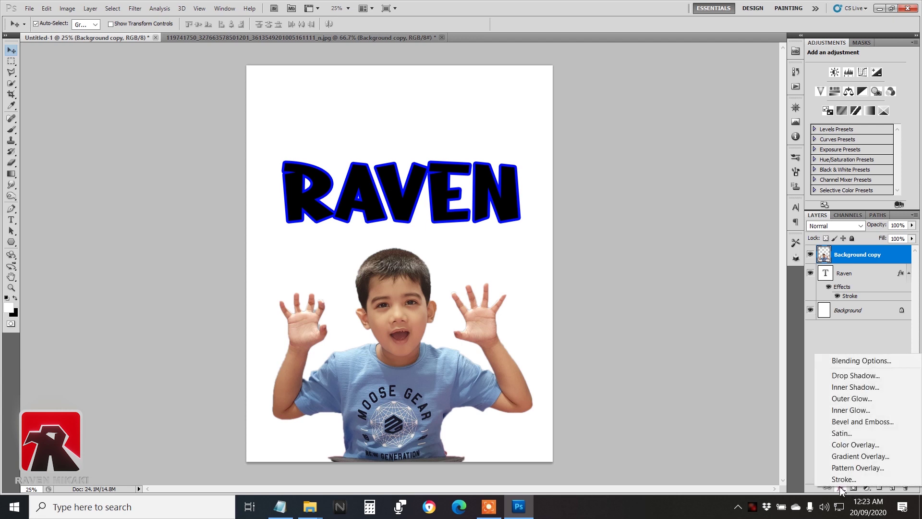
left_click(844, 364)
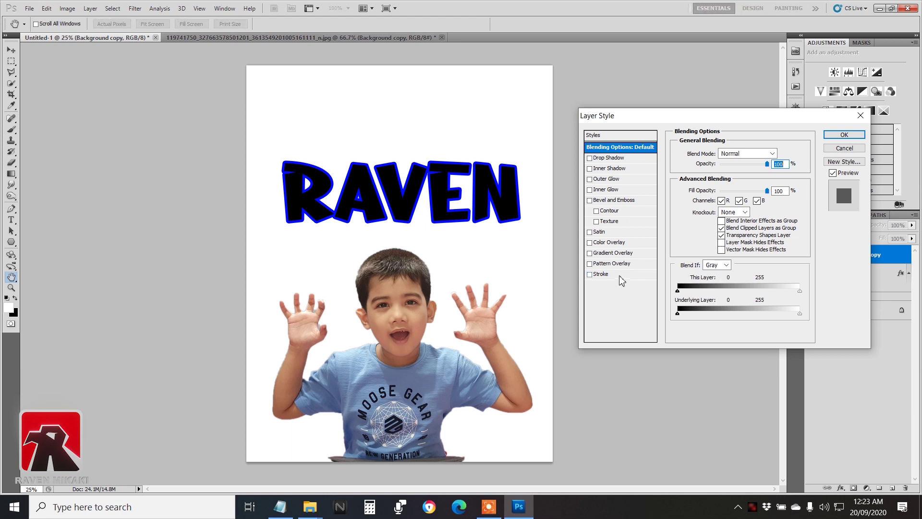
left_click(607, 277)
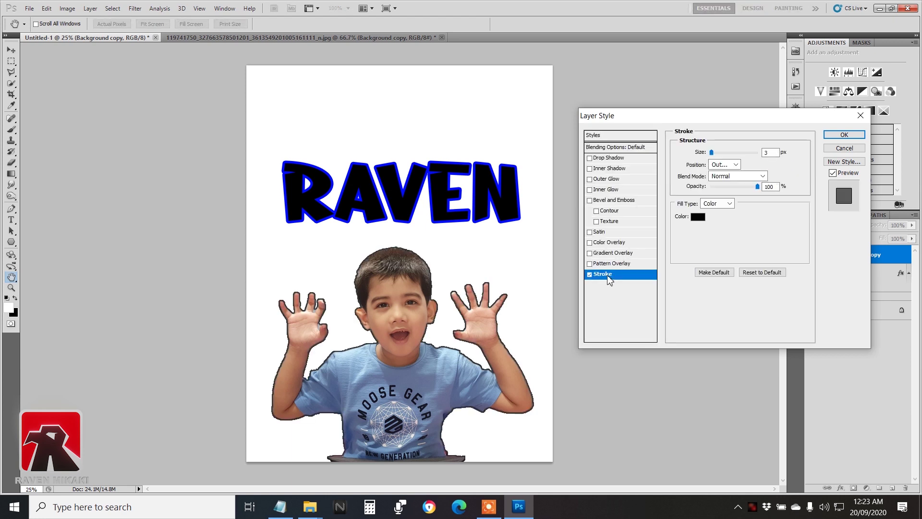
- Set the photo's stroke to 38 px white and apply it
left_click_drag(712, 152, 721, 154)
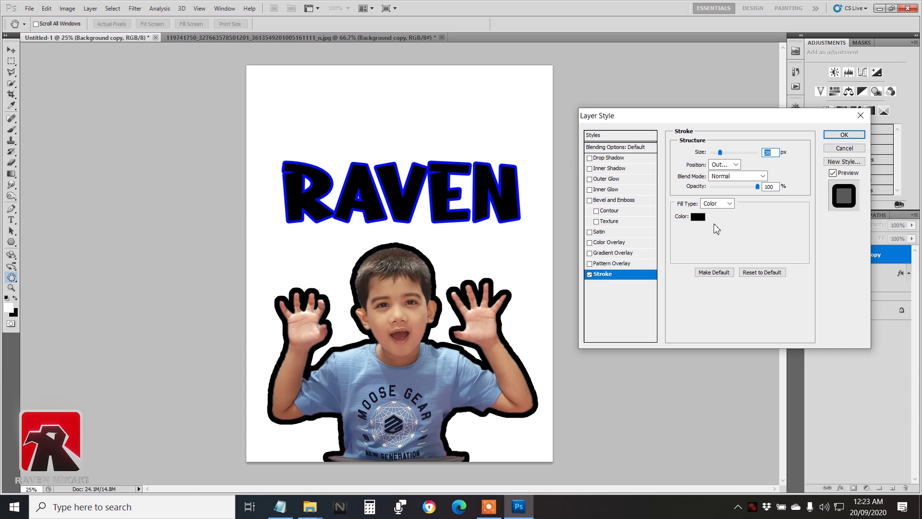
left_click(701, 218)
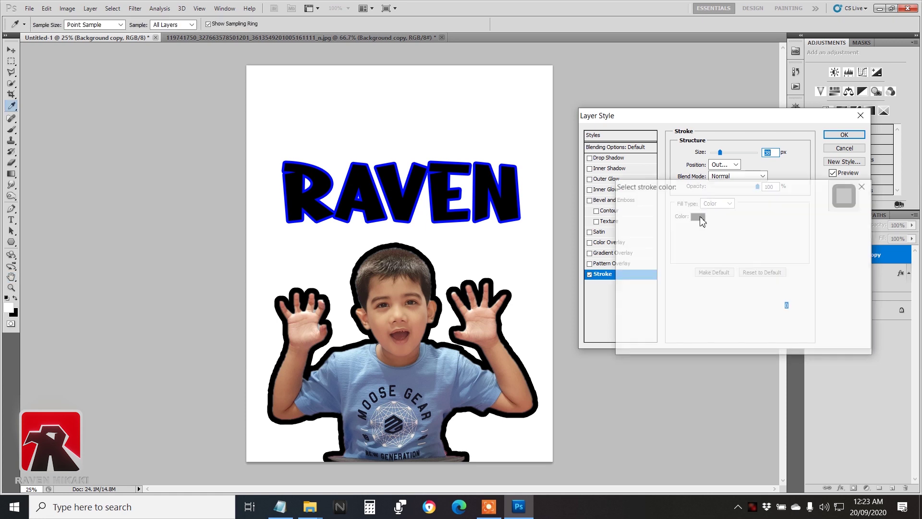
left_click(620, 210)
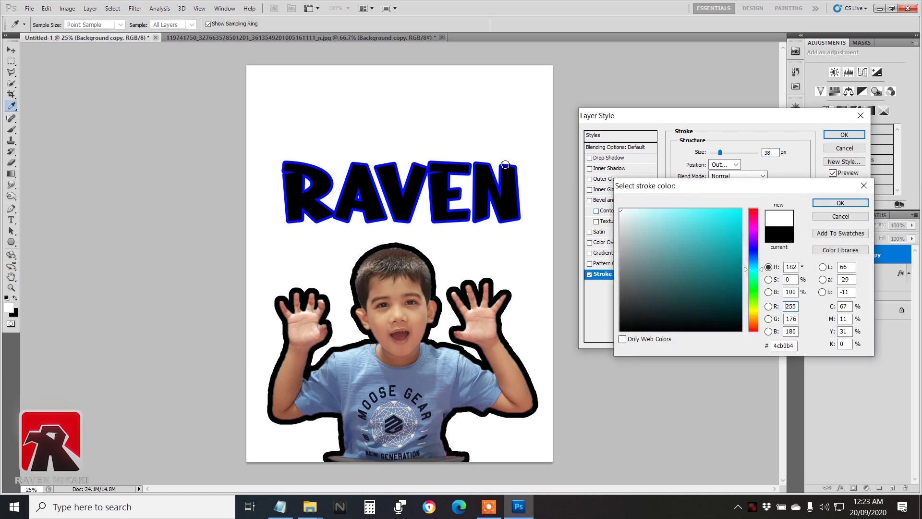
left_click(840, 202)
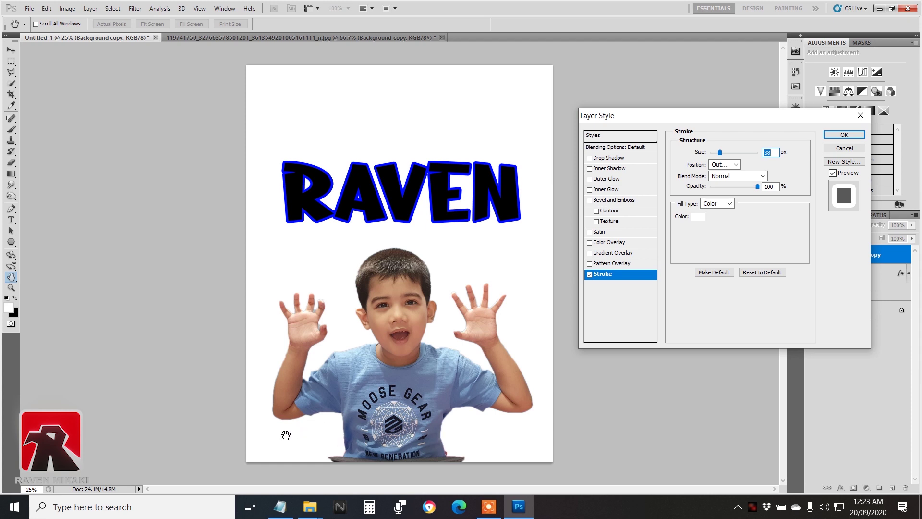
left_click(839, 136)
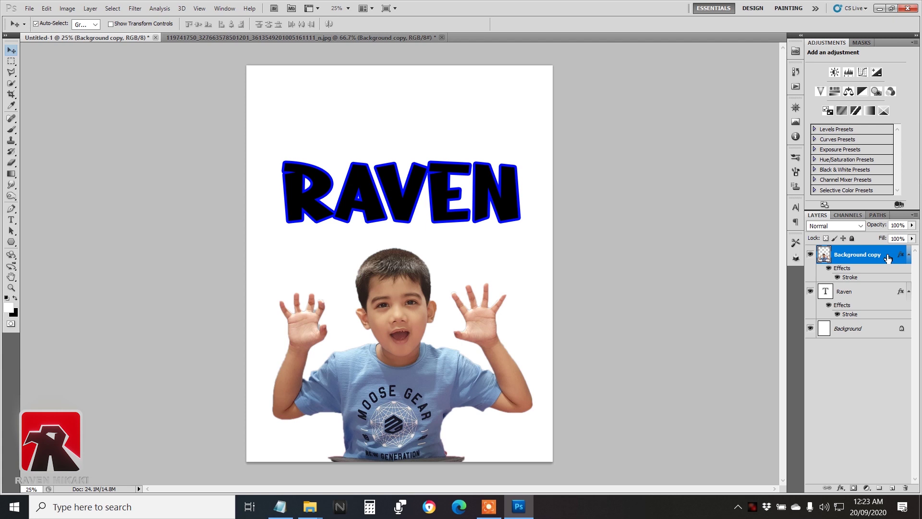
- Duplicate the outlined photo layer with Ctrl+J and open Layer Style for the lower copy
key("ctrl+j")
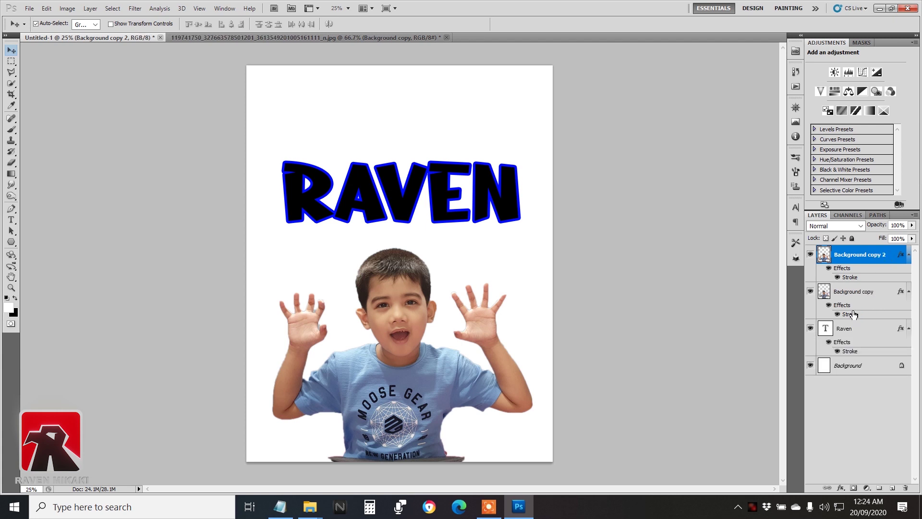
double_click(865, 292)
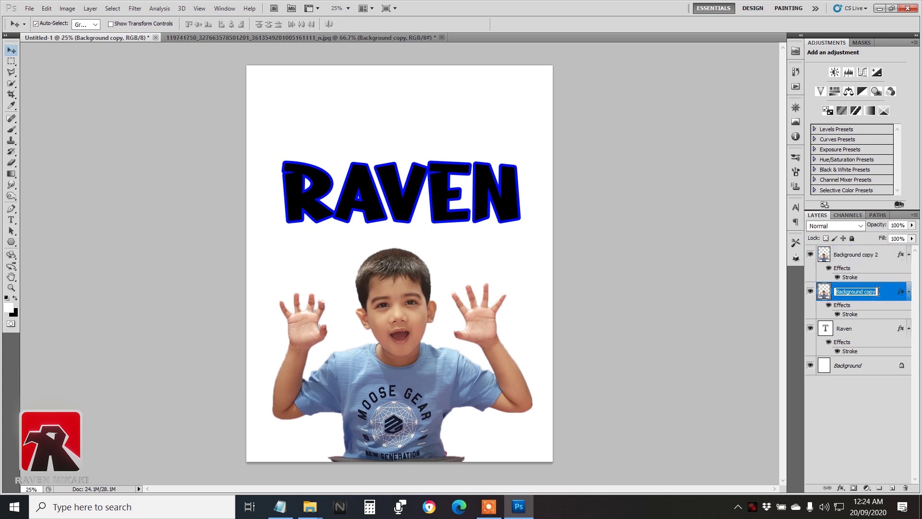
key("Return")
double_click(885, 293)
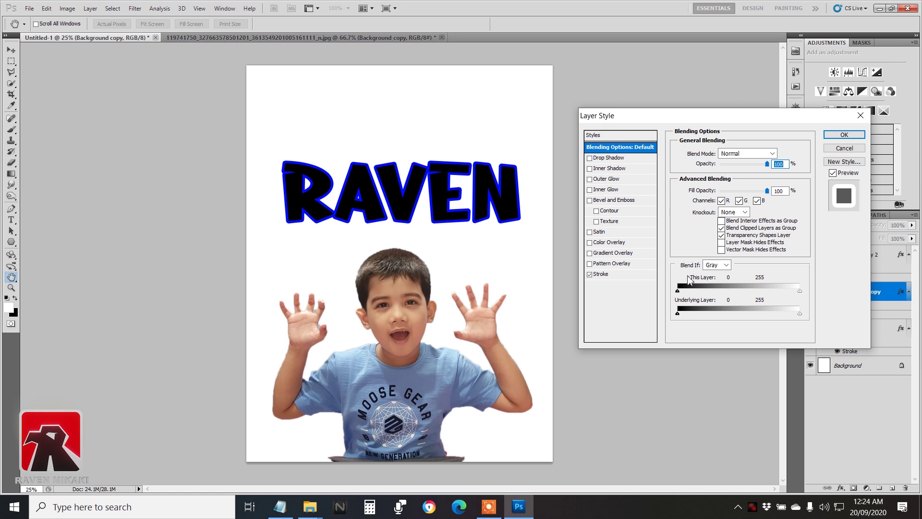
- Change the lower copy's stroke to black at 65 px and apply it
left_click(624, 277)
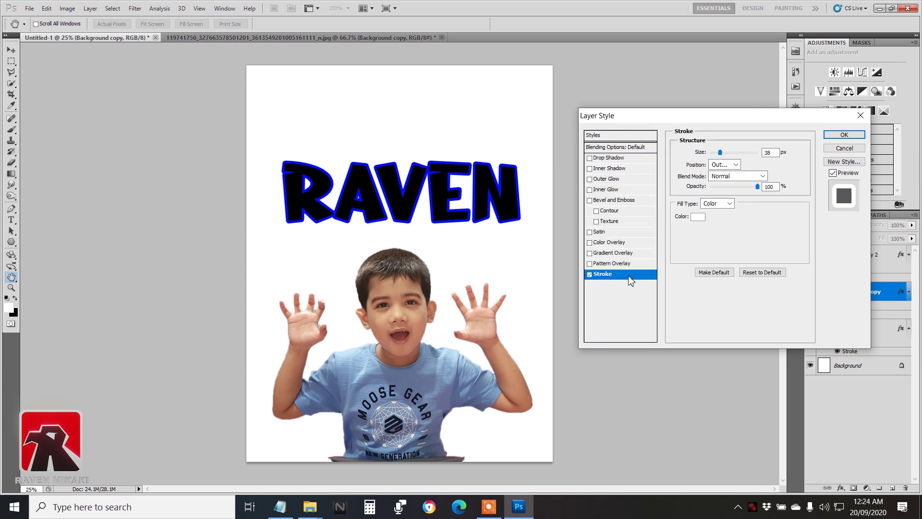
left_click(700, 219)
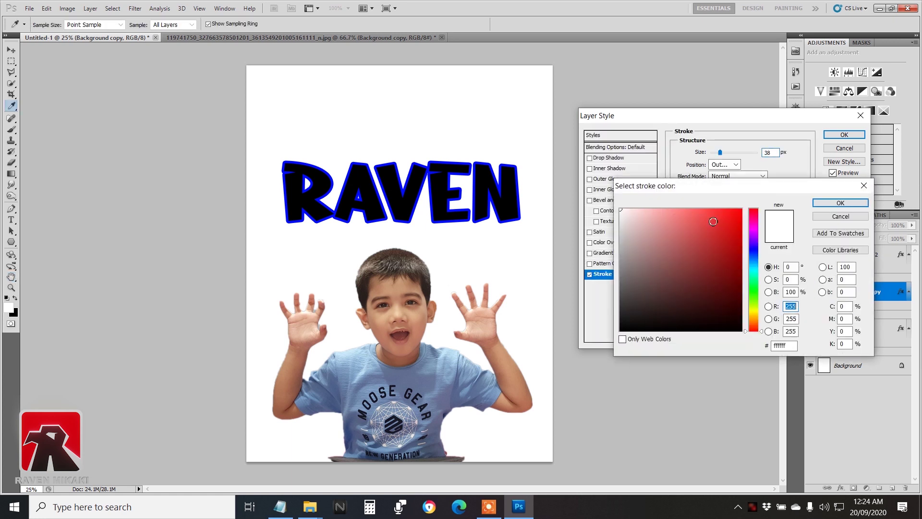
left_click_drag(623, 290, 602, 345)
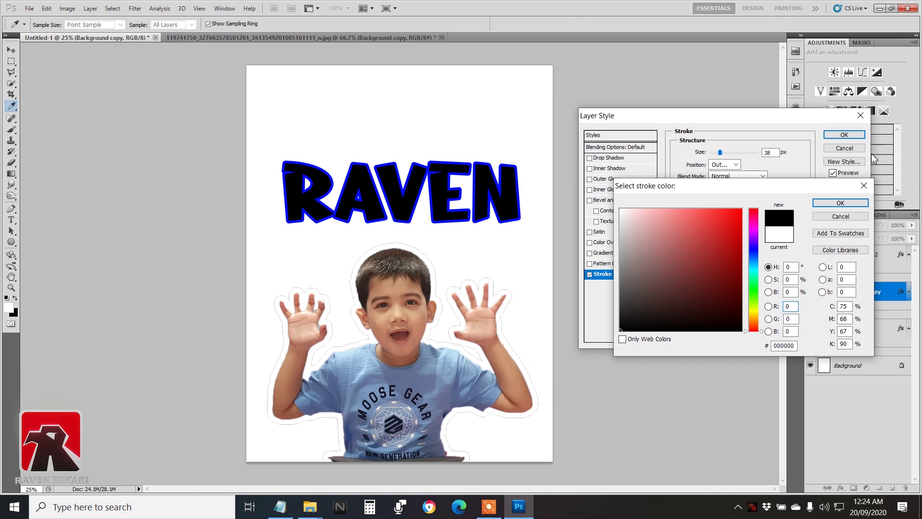
left_click(838, 204)
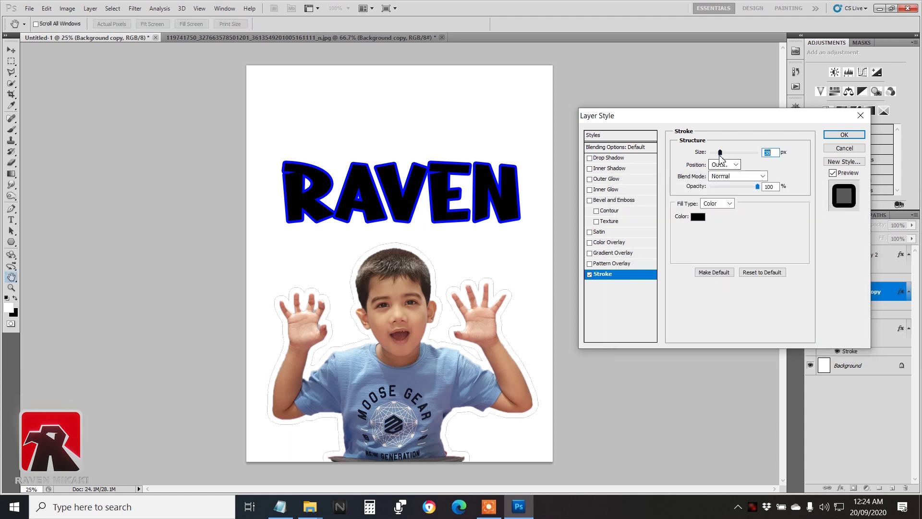
left_click_drag(720, 153, 726, 160)
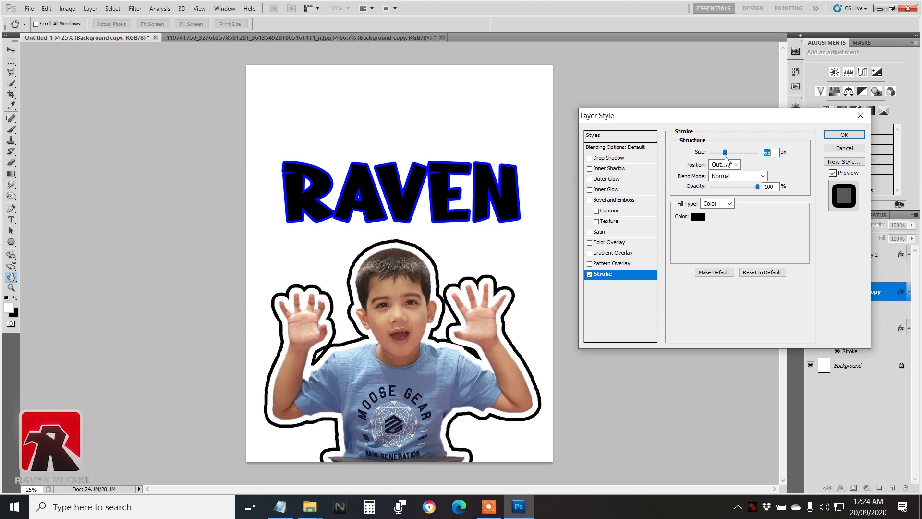
left_click(844, 137)
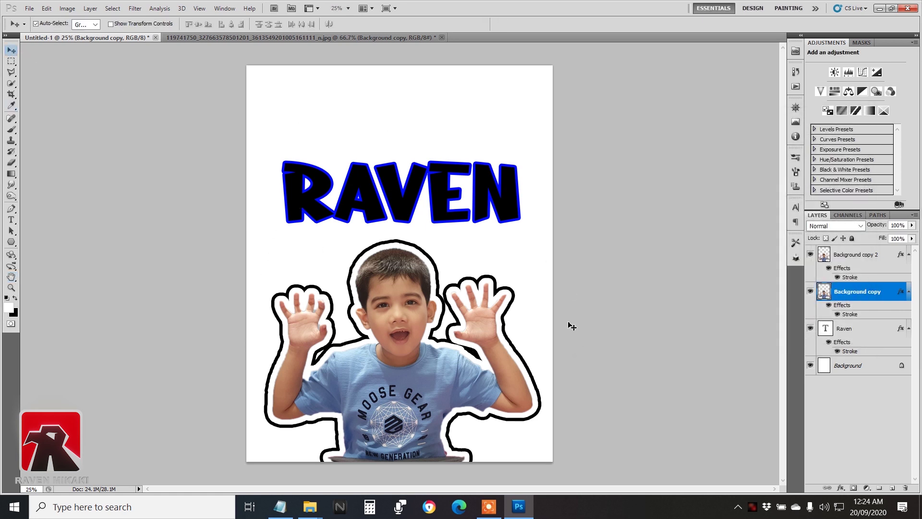
- Add an empty Layer 1 directly above the Background layer and pick the Gradient tool
left_click(883, 331)
left_click(873, 366)
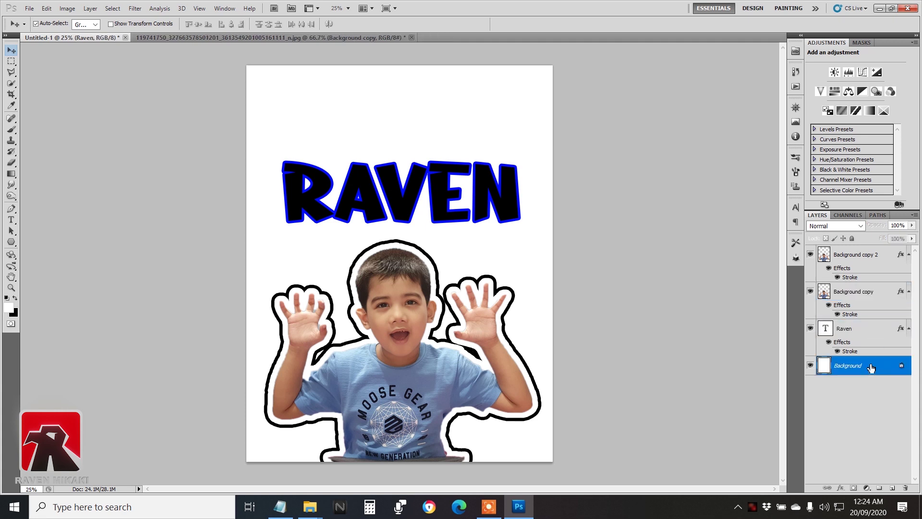
left_click(892, 487)
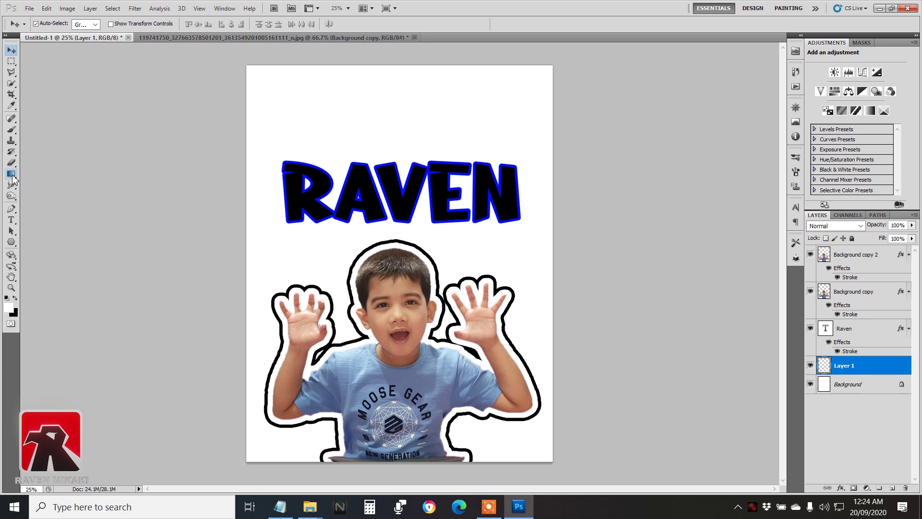
left_click(11, 174)
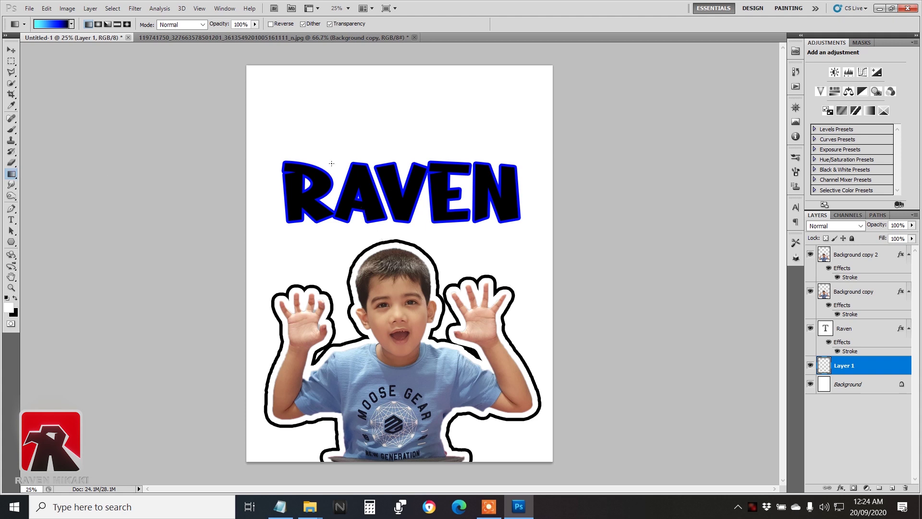
- Fill Layer 1 with a diagonal gradient from cyan at top-left through blue to black at bottom-right
left_click_drag(529, 432, 334, 167)
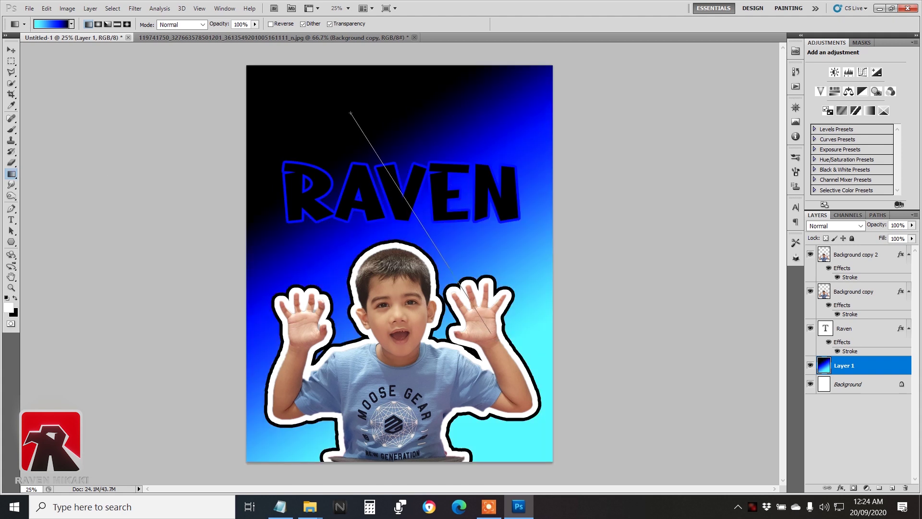
left_click_drag(352, 94, 512, 330)
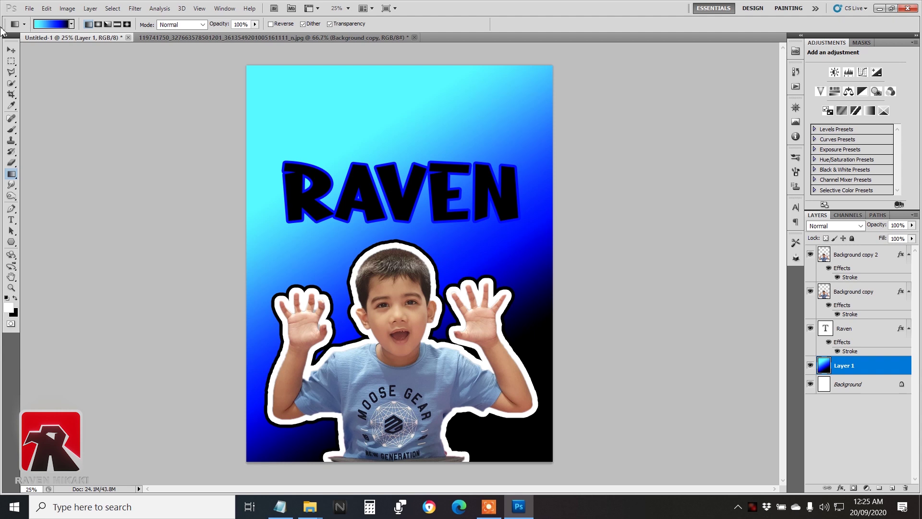
left_click(11, 50)
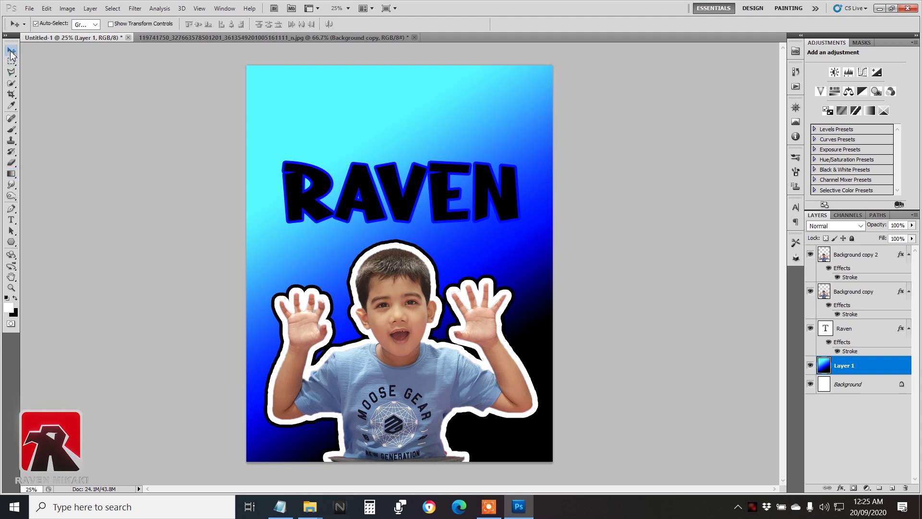